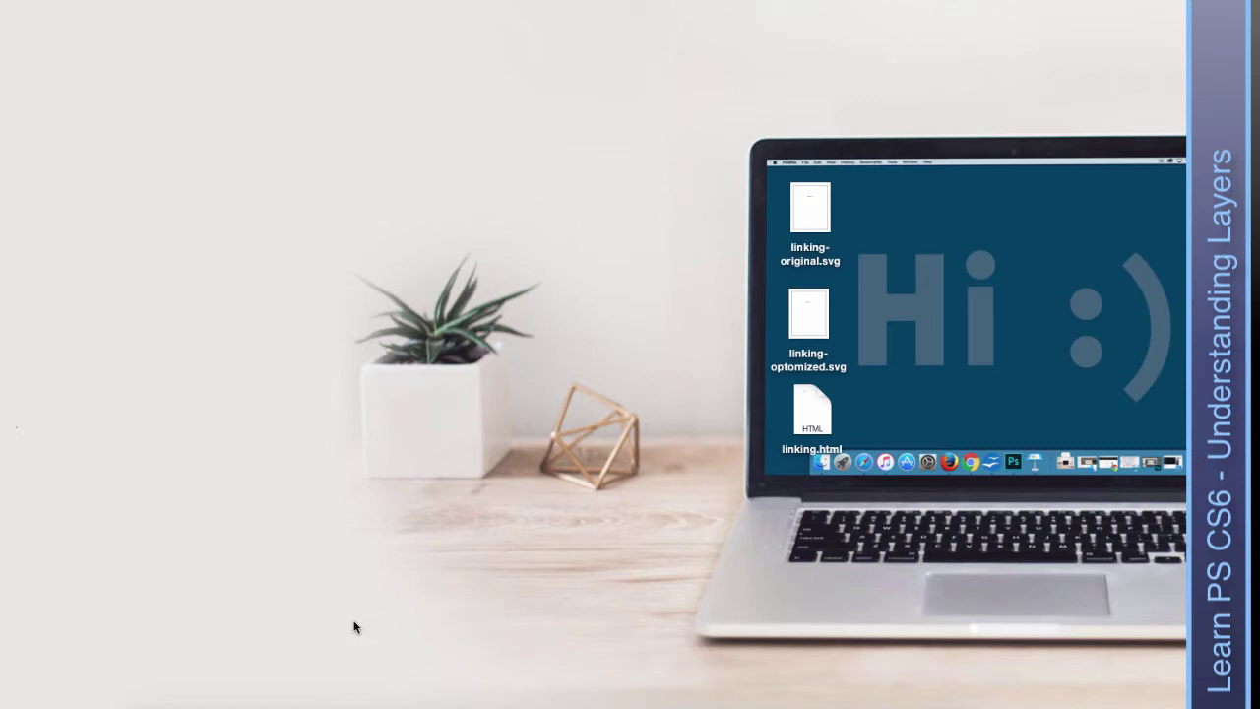
- Launch Adobe Photoshop CS6 and create a new A6 document from the International Paper preset, 105 by 148 mm at 300 pixels/inch
{"action": "left_click", "coordinate": [234, 705]}
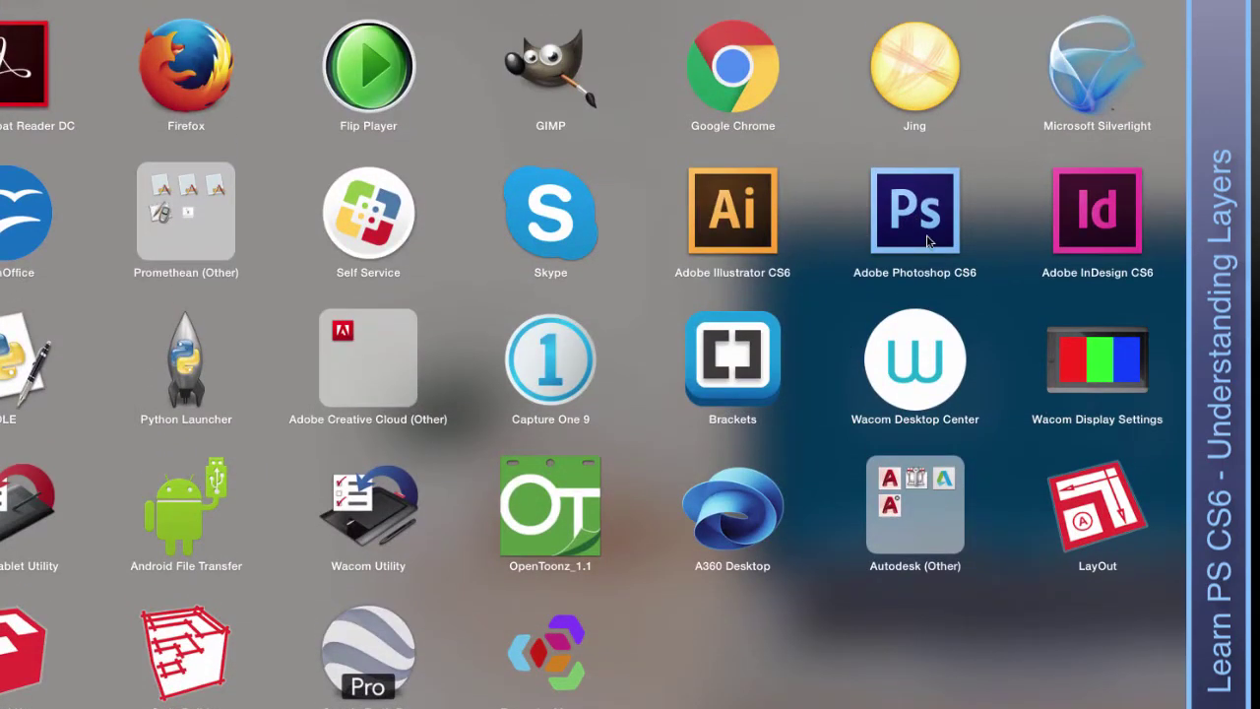
{"action": "left_click", "coordinate": [916, 211]}
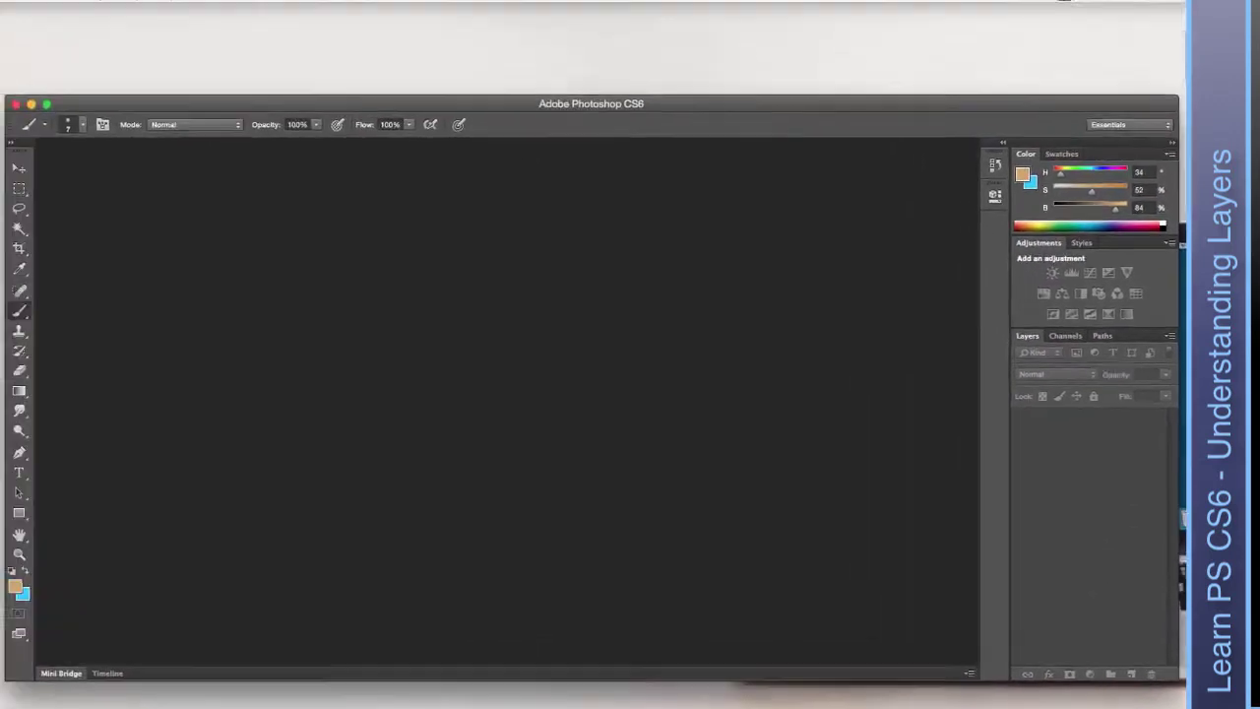
{"action": "left_click", "coordinate": [20, 8]}
{"action": "left_click", "coordinate": [24, 26]}
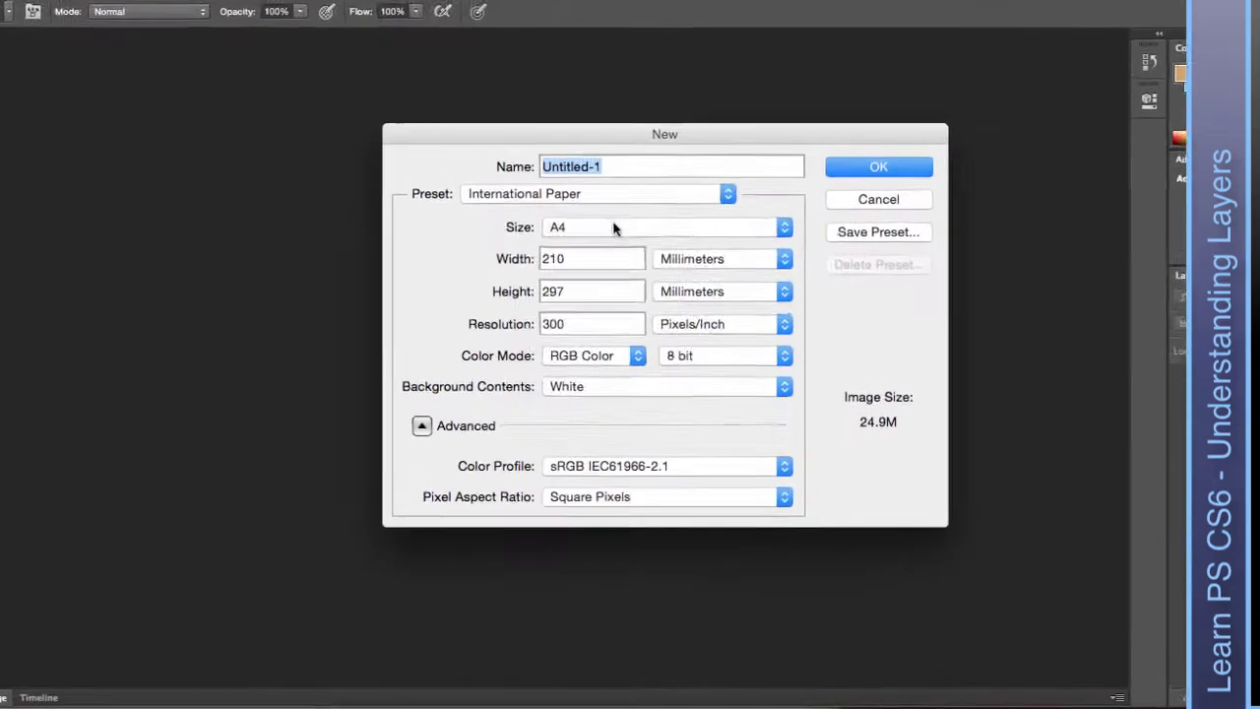
{"action": "left_click", "coordinate": [582, 329]}
{"action": "left_click", "coordinate": [614, 239]}
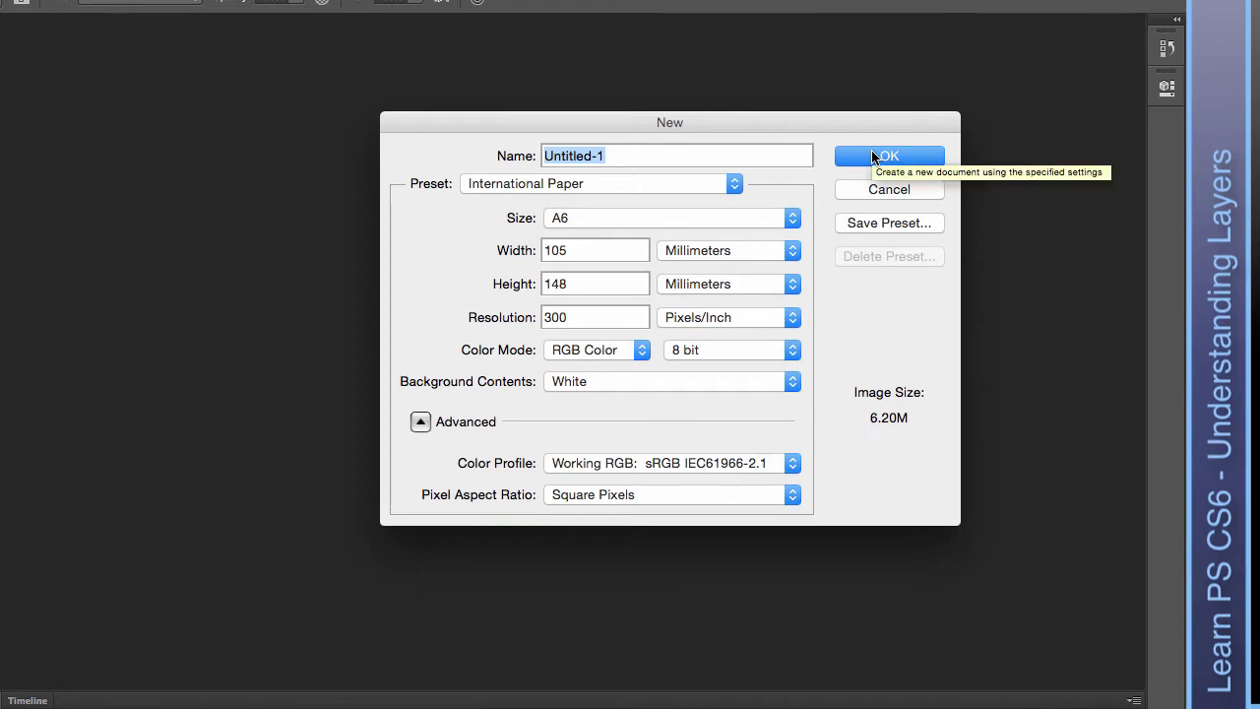
{"action": "left_click", "coordinate": [873, 158]}
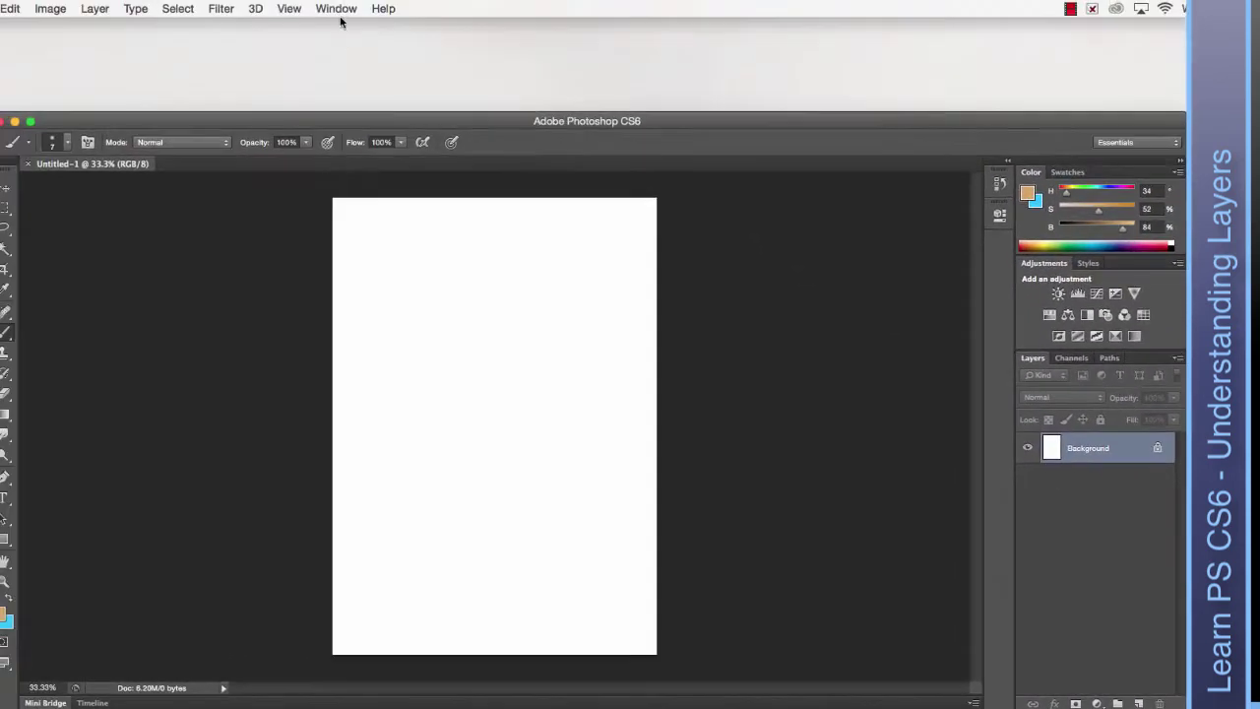
- Set up the workspace by resetting the Essentials layout to its defaults
{"action": "left_click", "coordinate": [336, 7]}
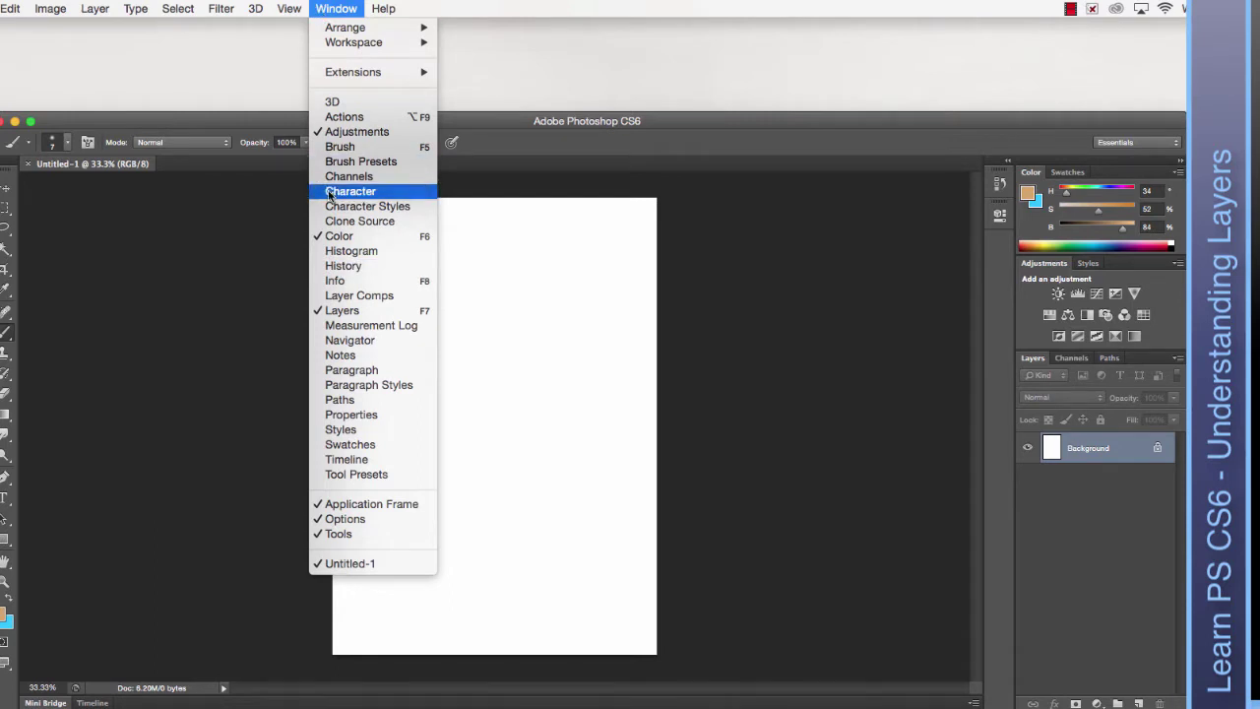
{"action": "mouse_move", "coordinate": [414, 42]}
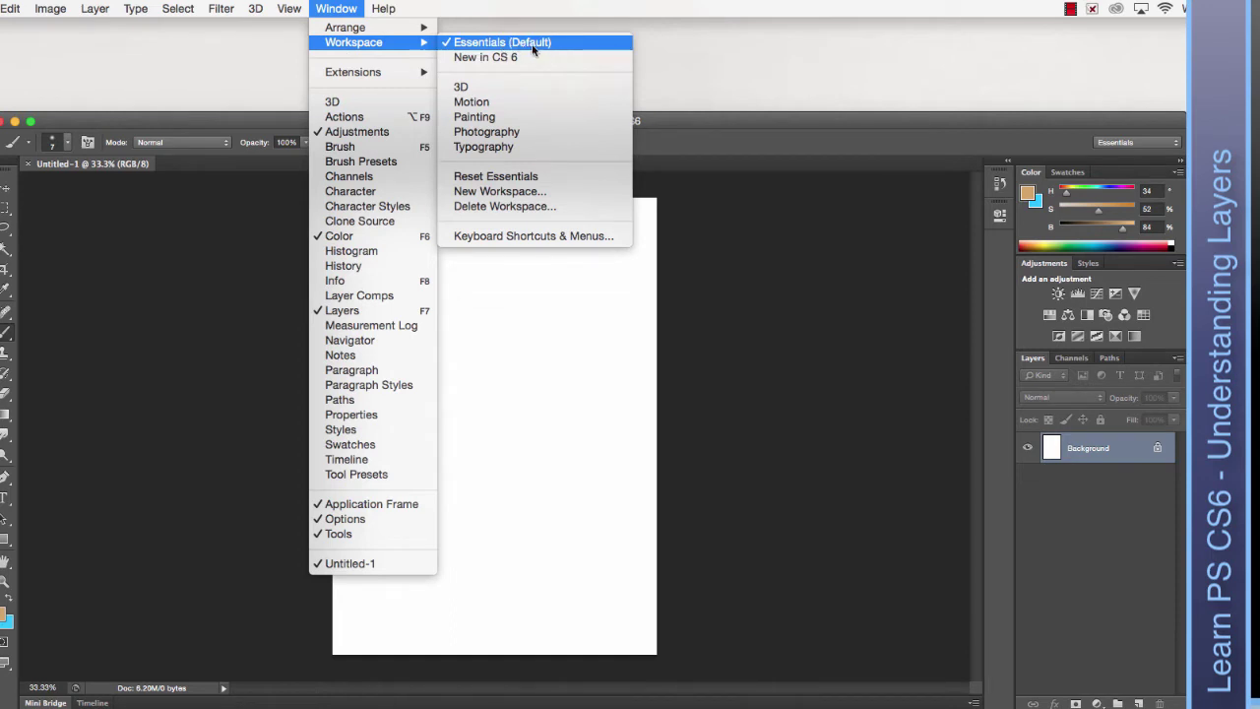
{"action": "left_click", "coordinate": [490, 175]}
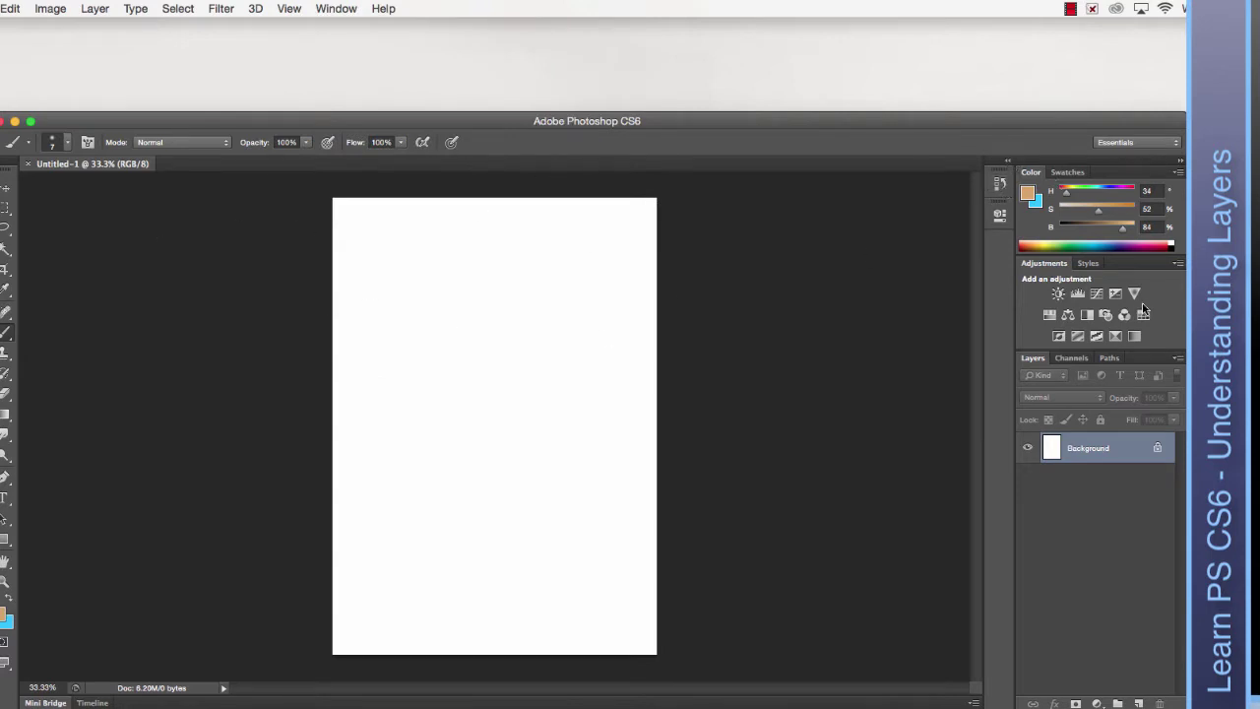
- Detach and close the Layers and Adjustments panels, and restore them by resetting the Essentials workspace again
{"action": "left_click_drag", "start_coordinate": [1032, 359], "coordinate": [786, 431]}
{"action": "left_click", "coordinate": [775, 416]}
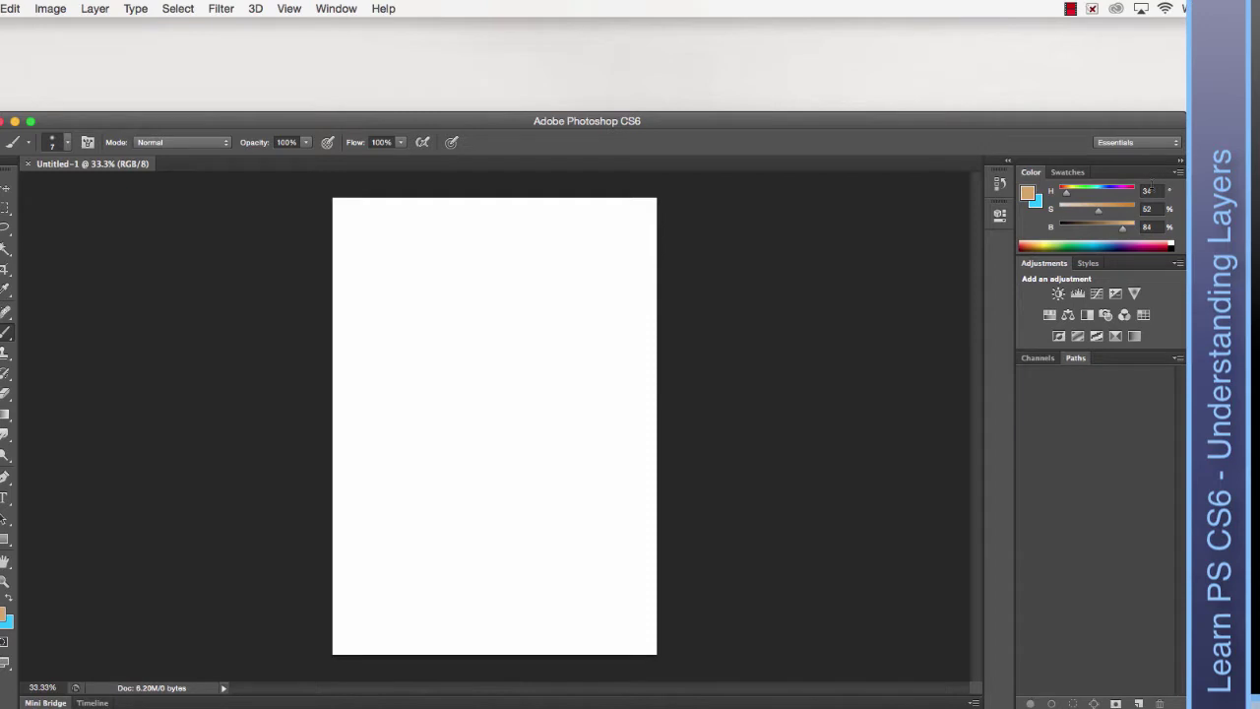
{"action": "left_click_drag", "start_coordinate": [1066, 269], "coordinate": [830, 366]}
{"action": "left_click", "coordinate": [826, 353]}
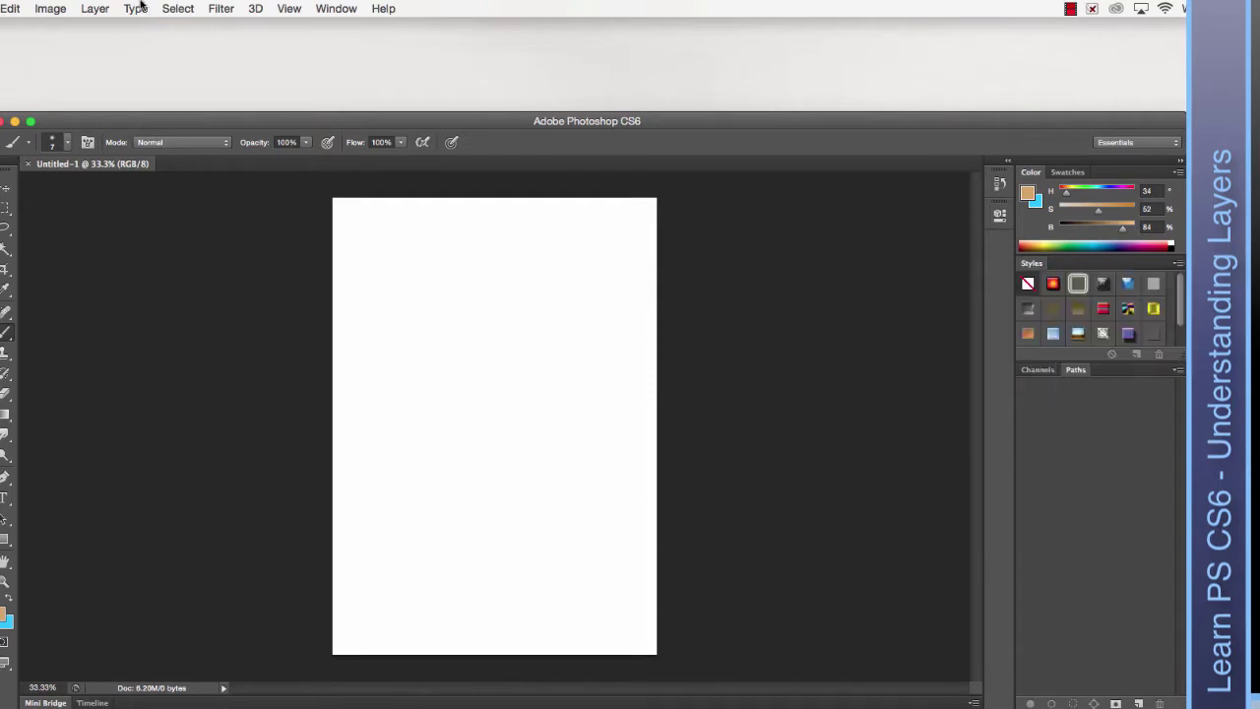
{"action": "left_click", "coordinate": [335, 8]}
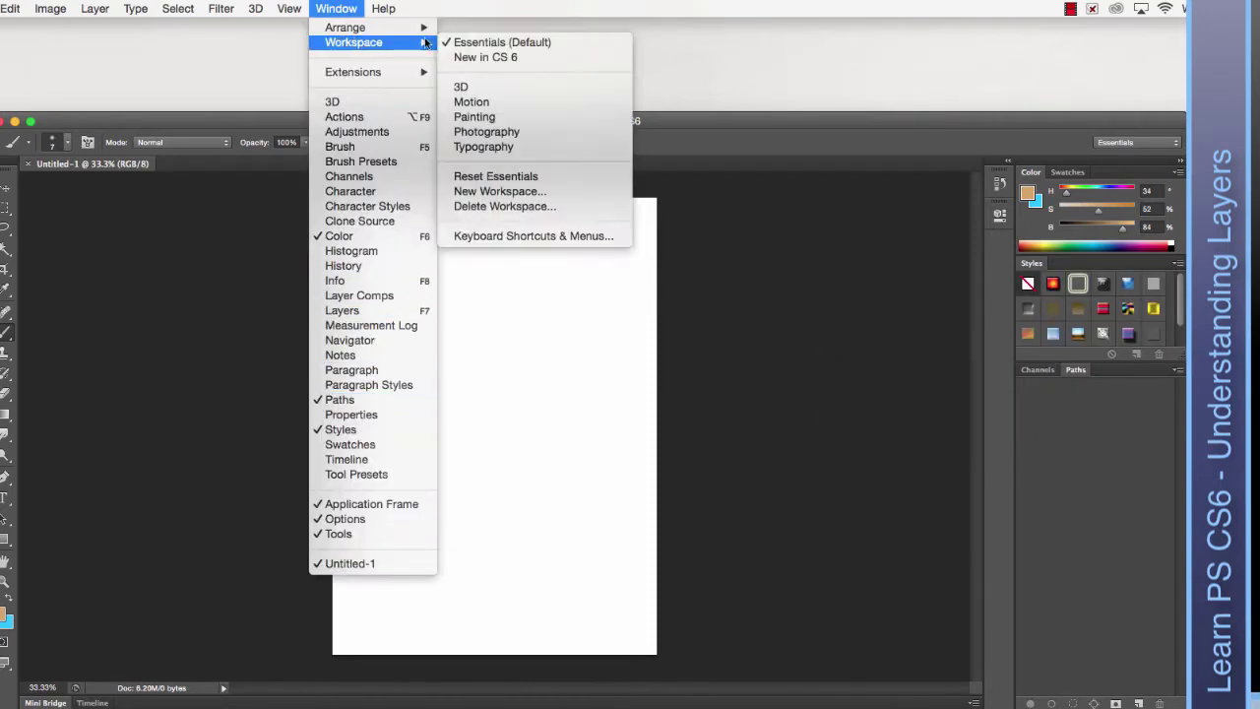
{"action": "left_click", "coordinate": [517, 174]}
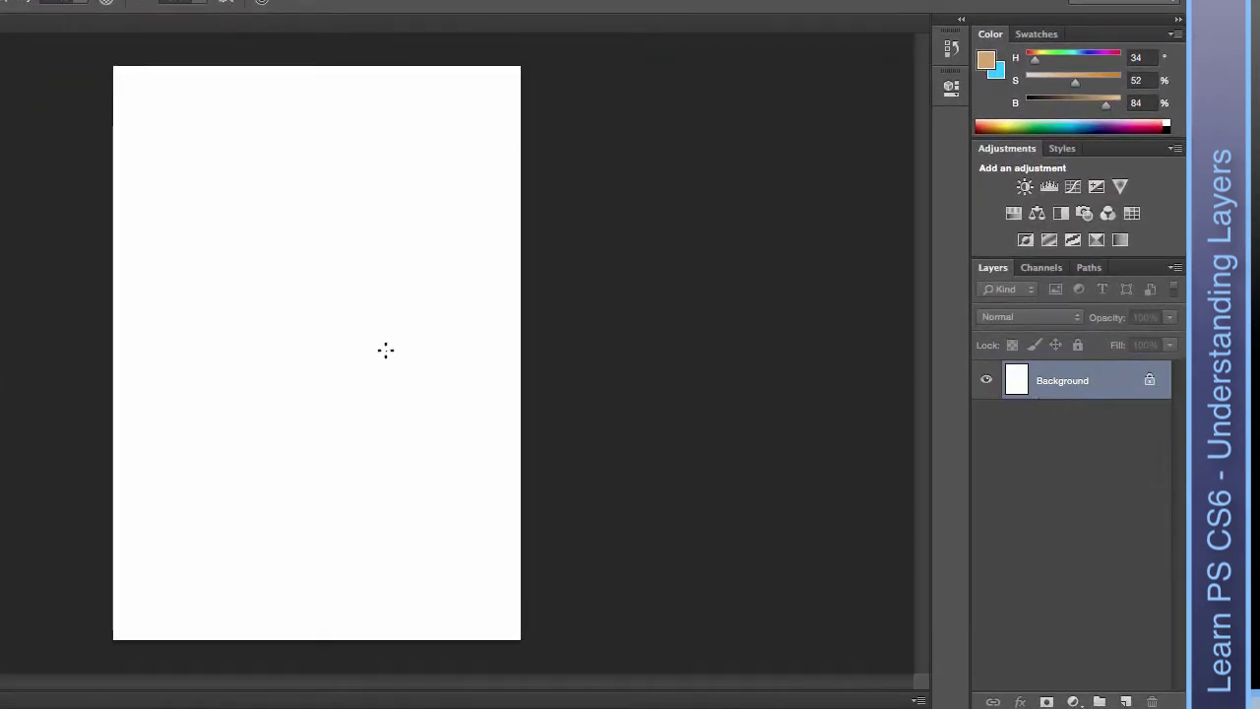
- Paint a freehand tan stroke on the Background layer and try to move it with the Move tool
{"action": "mouse_move", "coordinate": [201, 286]}
{"action": "left_mouse_down"}
{"action": "mouse_move", "coordinate": [180, 346]}
{"action": "mouse_move", "coordinate": [305, 380]}
{"action": "mouse_move", "coordinate": [317, 412]}
{"action": "left_mouse_up"}
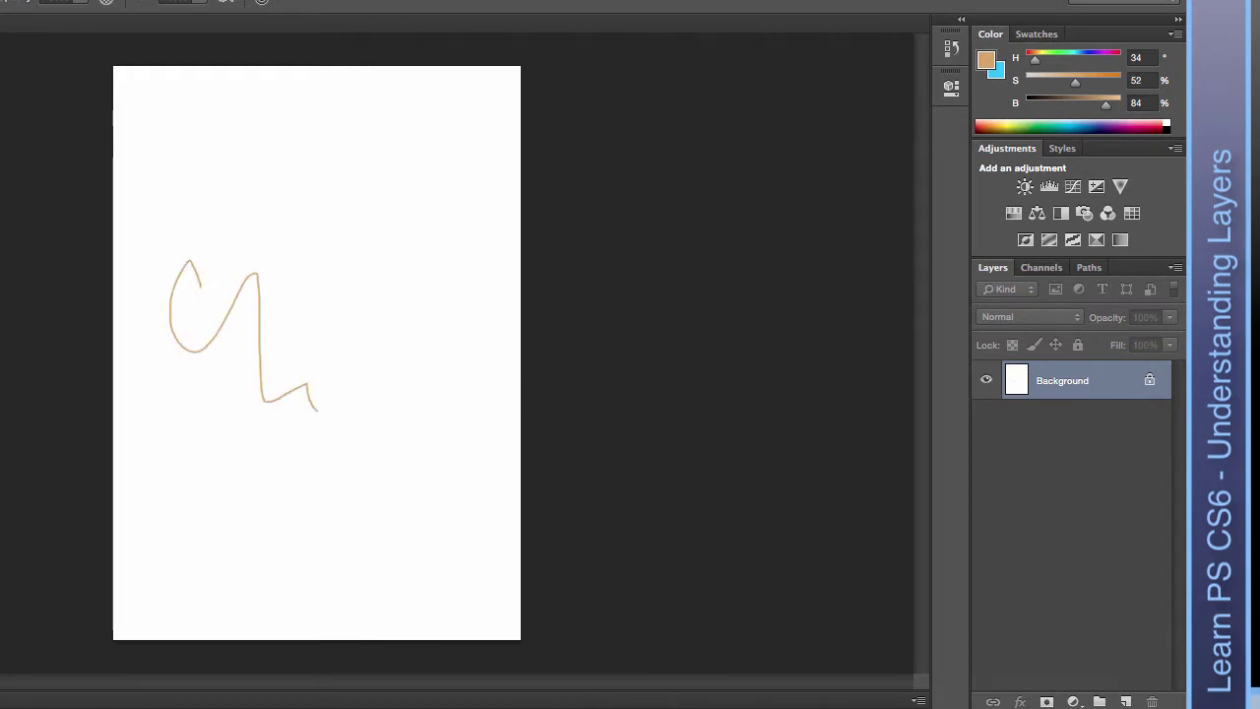
{"action": "key", "text": "v"}
{"action": "left_click", "coordinate": [244, 320]}
{"action": "left_click", "coordinate": [577, 161]}
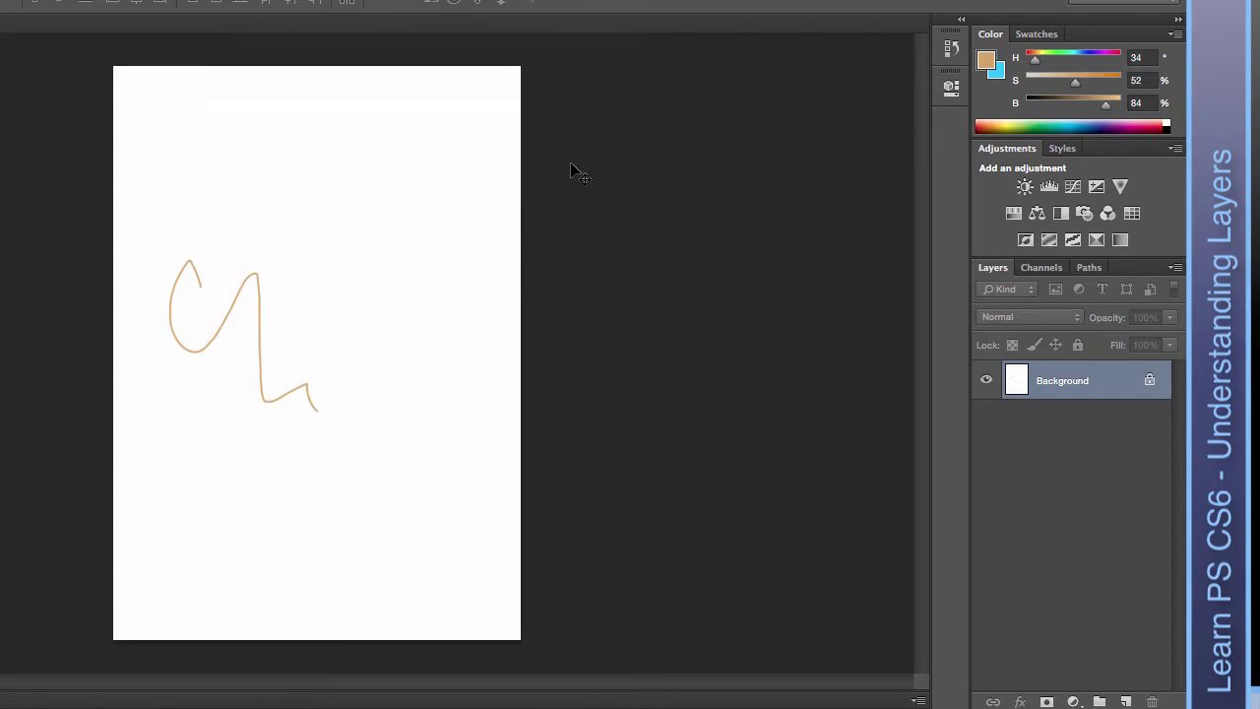
- Open and enlarge the History panel, and revert the document to the New state
{"action": "left_click", "coordinate": [951, 48]}
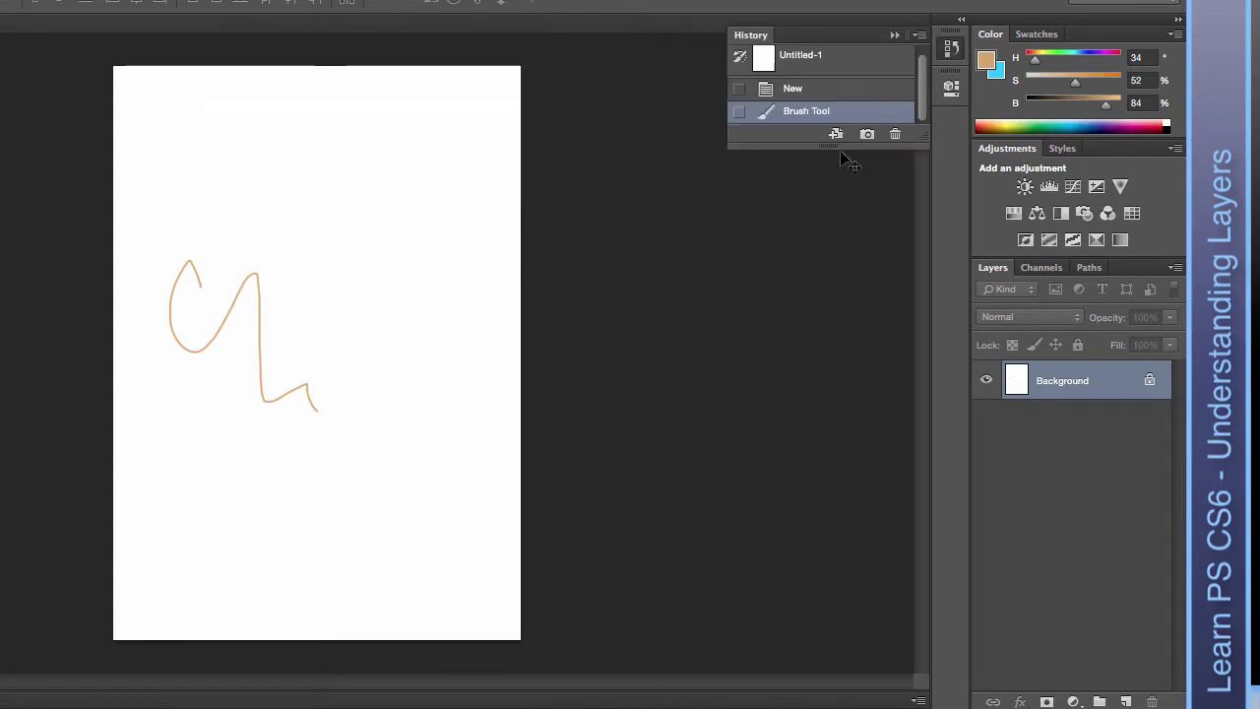
{"action": "left_click_drag", "start_coordinate": [832, 148], "coordinate": [832, 372]}
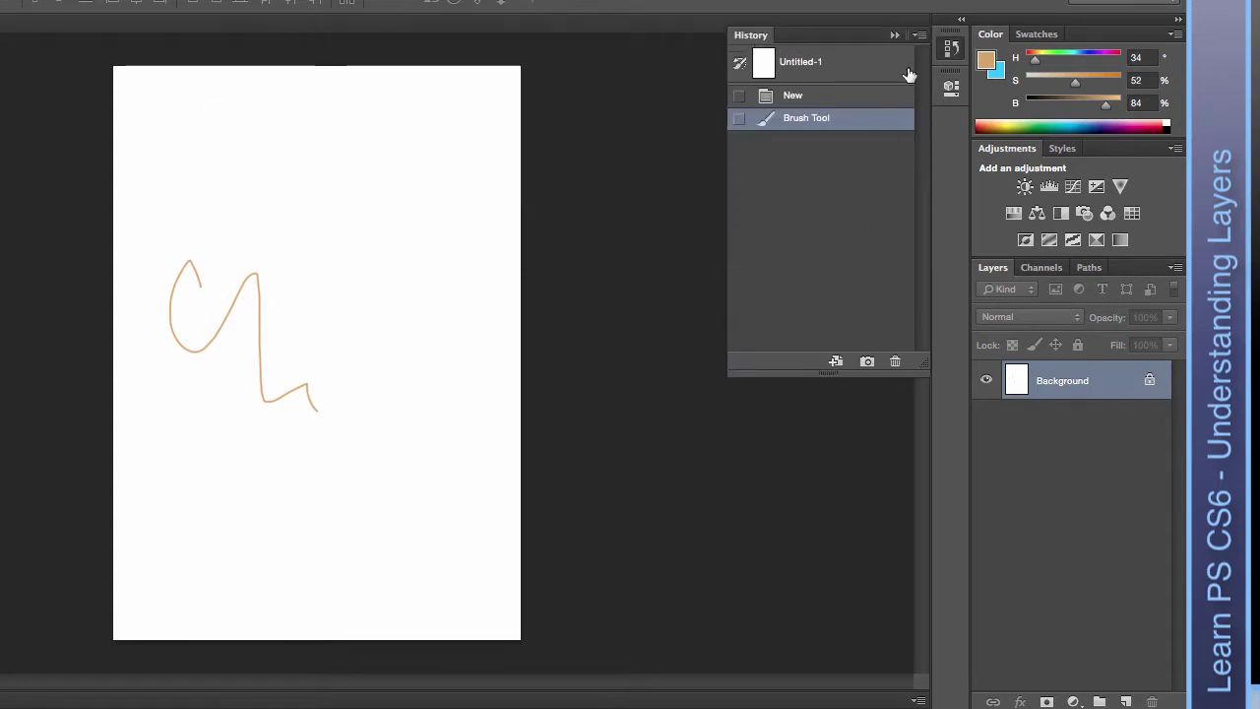
{"action": "left_click", "coordinate": [818, 98]}
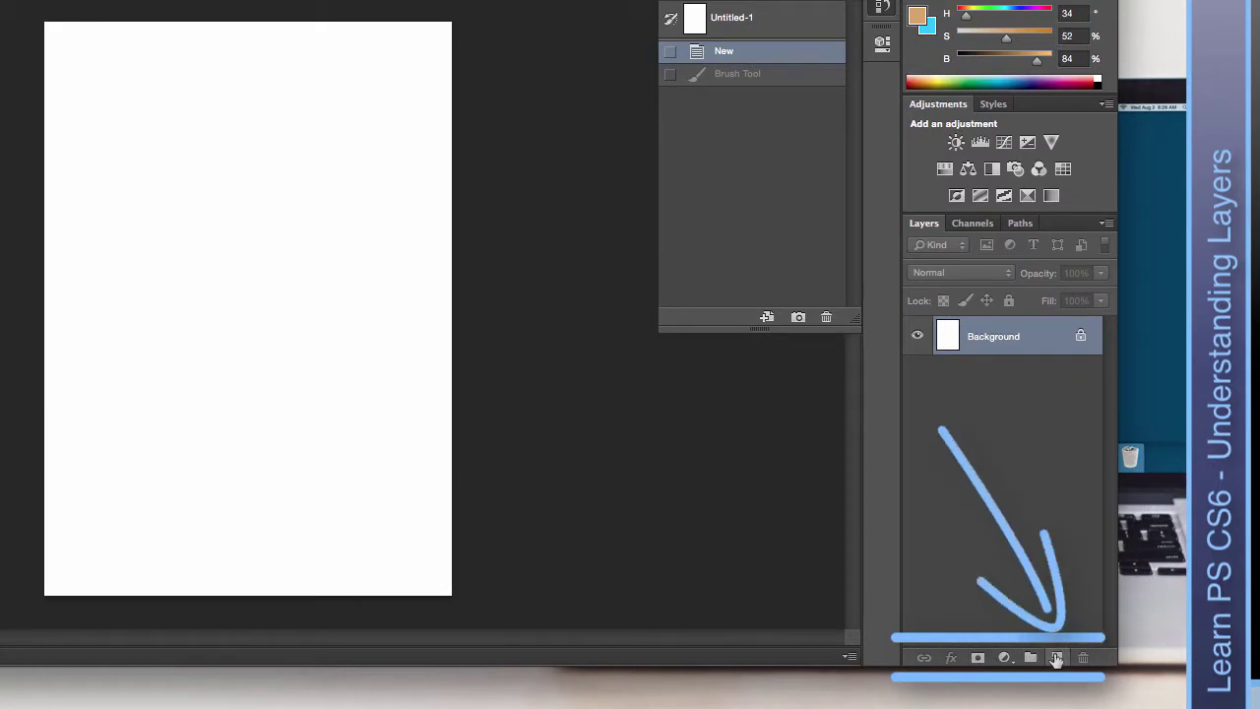
- Add a new layer above the Background and paint a freehand tan zigzag on it
{"action": "left_click", "coordinate": [1056, 658]}
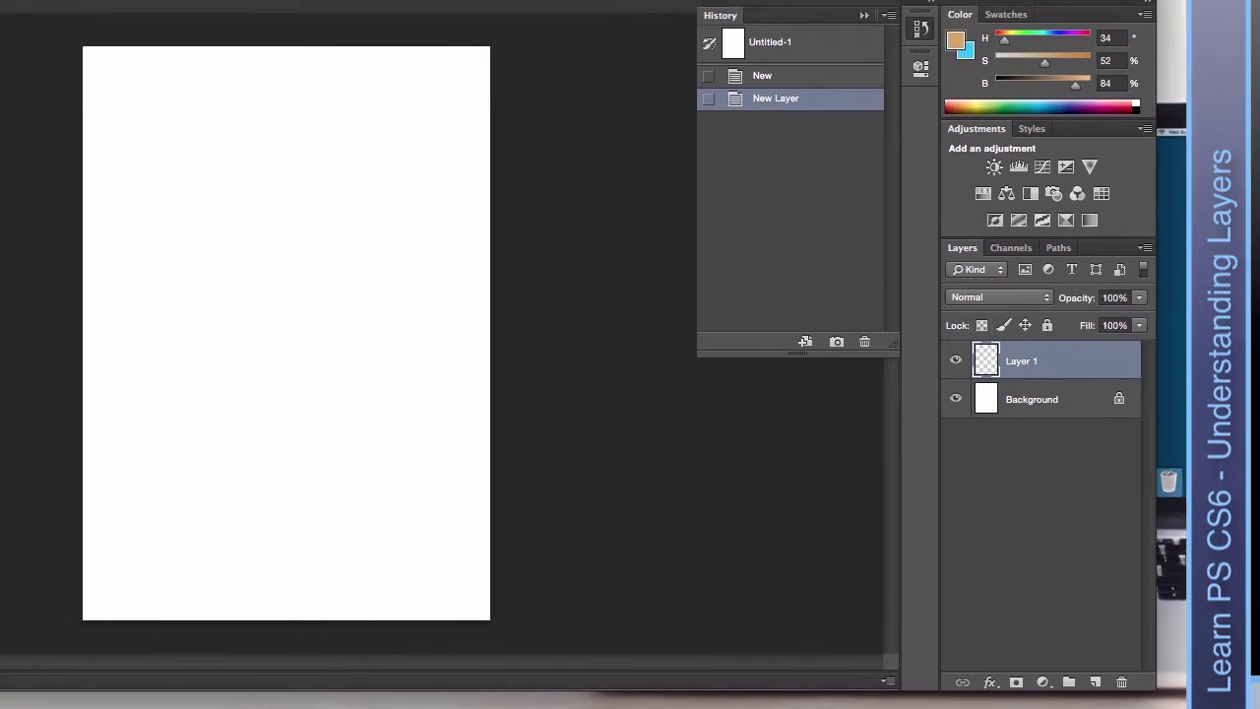
{"action": "mouse_move", "coordinate": [140, 123]}
{"action": "left_mouse_down"}
{"action": "mouse_move", "coordinate": [151, 265]}
{"action": "mouse_move", "coordinate": [242, 273]}
{"action": "left_mouse_up"}
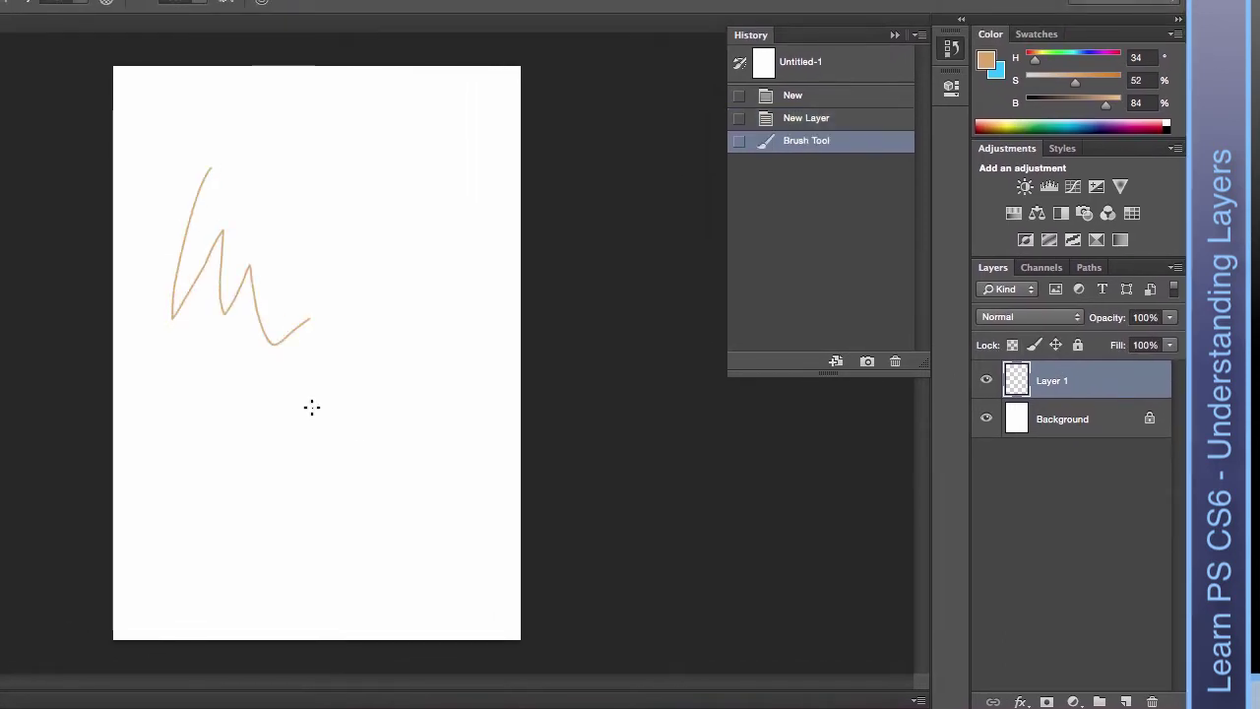
- Add another layer directly above the Background, swap the foreground and background colors, and paint a blue scribble across the tan zigzag
{"action": "left_click", "coordinate": [1083, 417]}
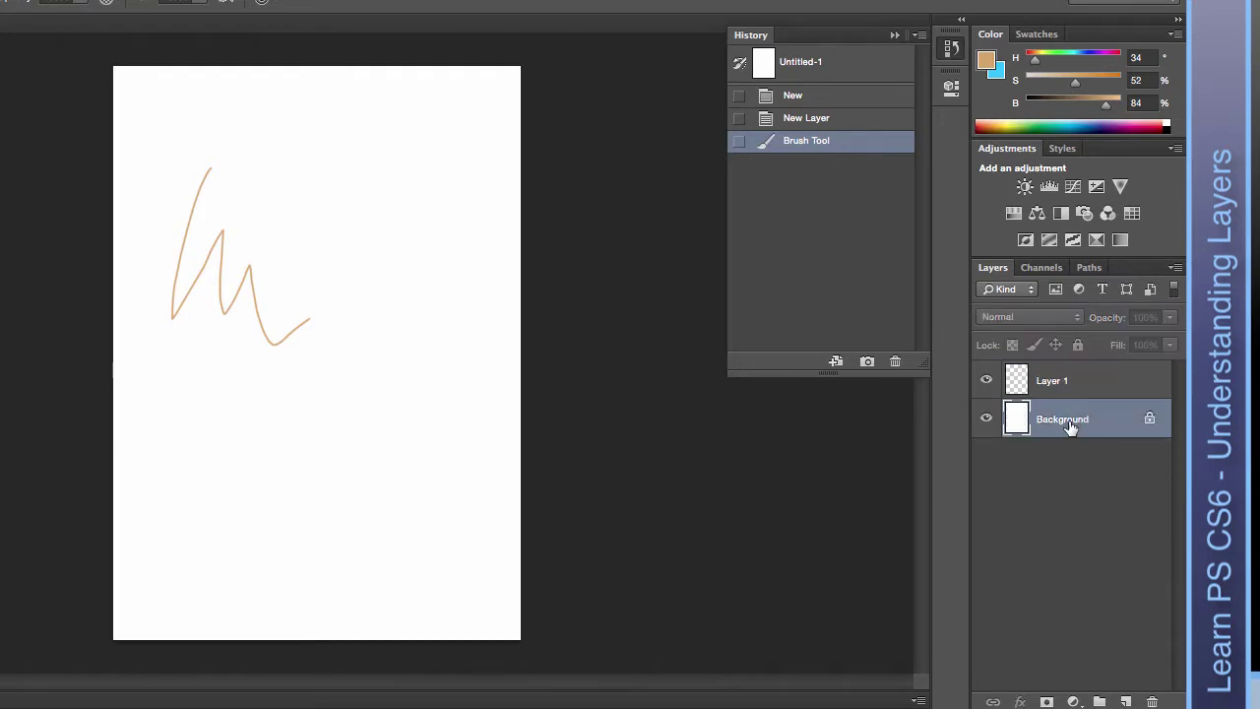
{"action": "left_click", "coordinate": [1126, 702]}
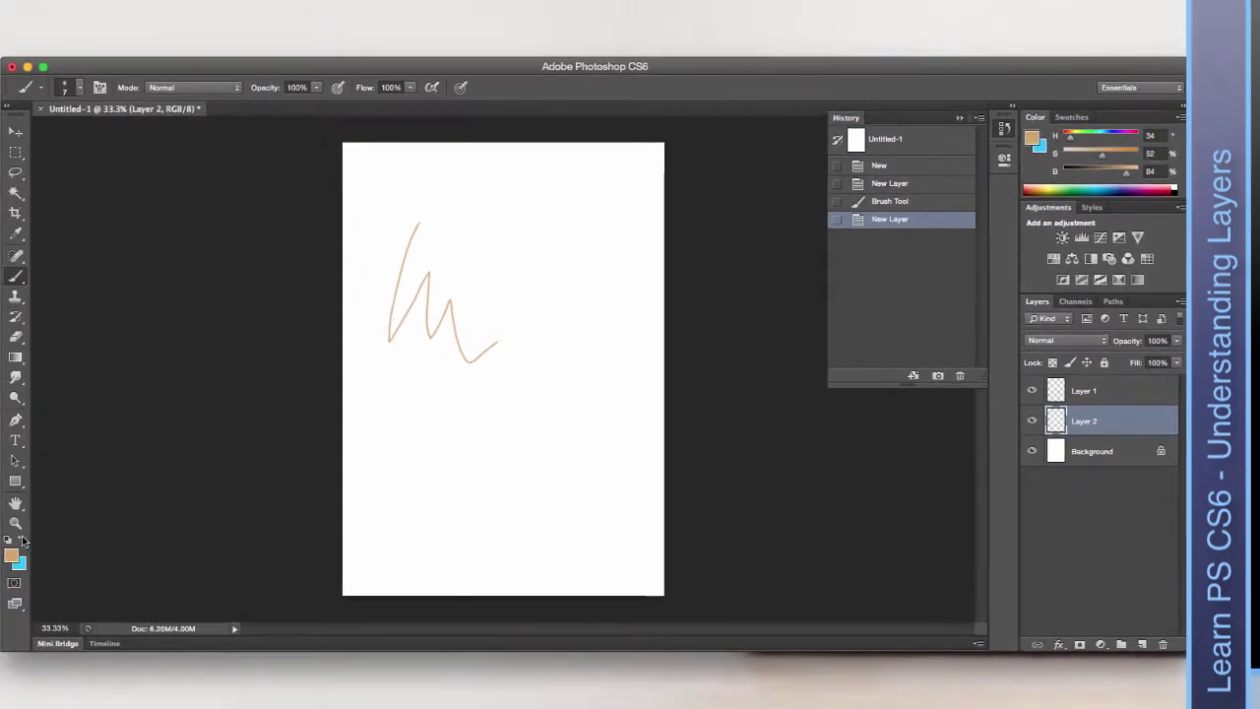
{"action": "key", "text": "x"}
{"action": "mouse_move", "coordinate": [364, 259]}
{"action": "left_mouse_down"}
{"action": "mouse_move", "coordinate": [299, 278]}
{"action": "mouse_move", "coordinate": [506, 319]}
{"action": "left_mouse_up"}
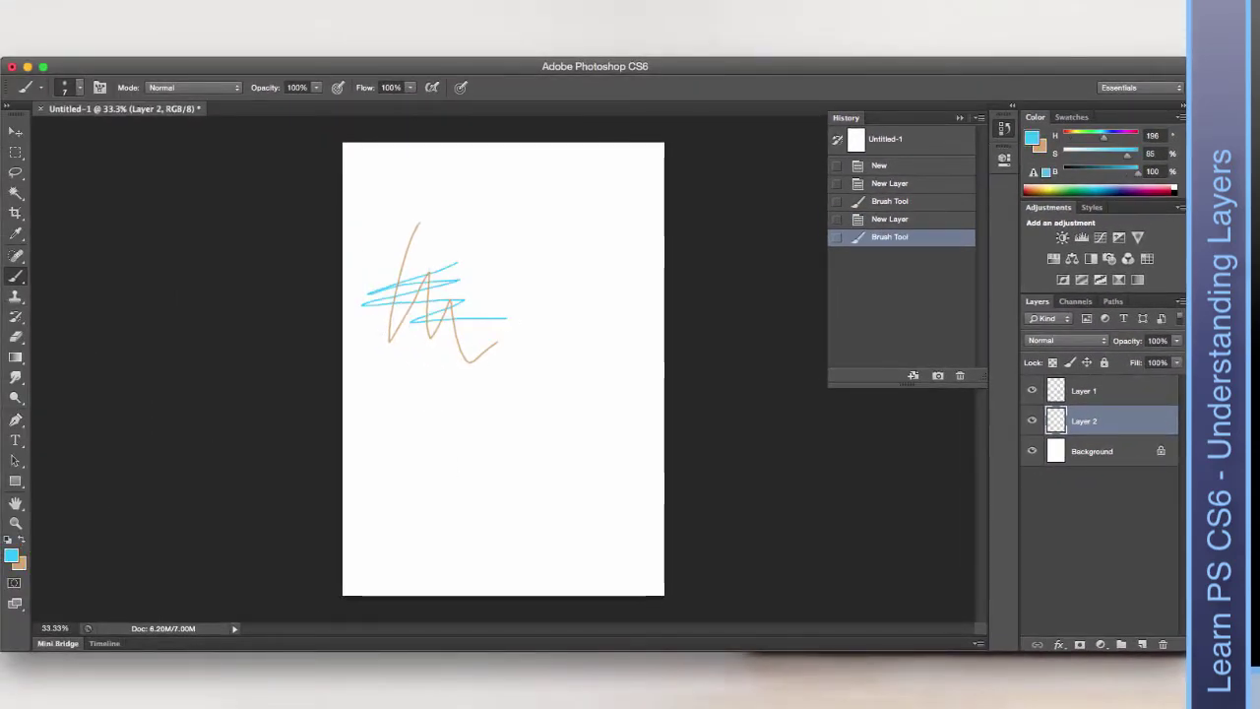
- Enlarge the brush size to 400 and try it with a soft blue dab on Layer 2, undoing the dab
{"action": "key", "text": "bracketright"}
{"action": "key", "text": "bracketright"}
{"action": "key", "text": "bracketright"}
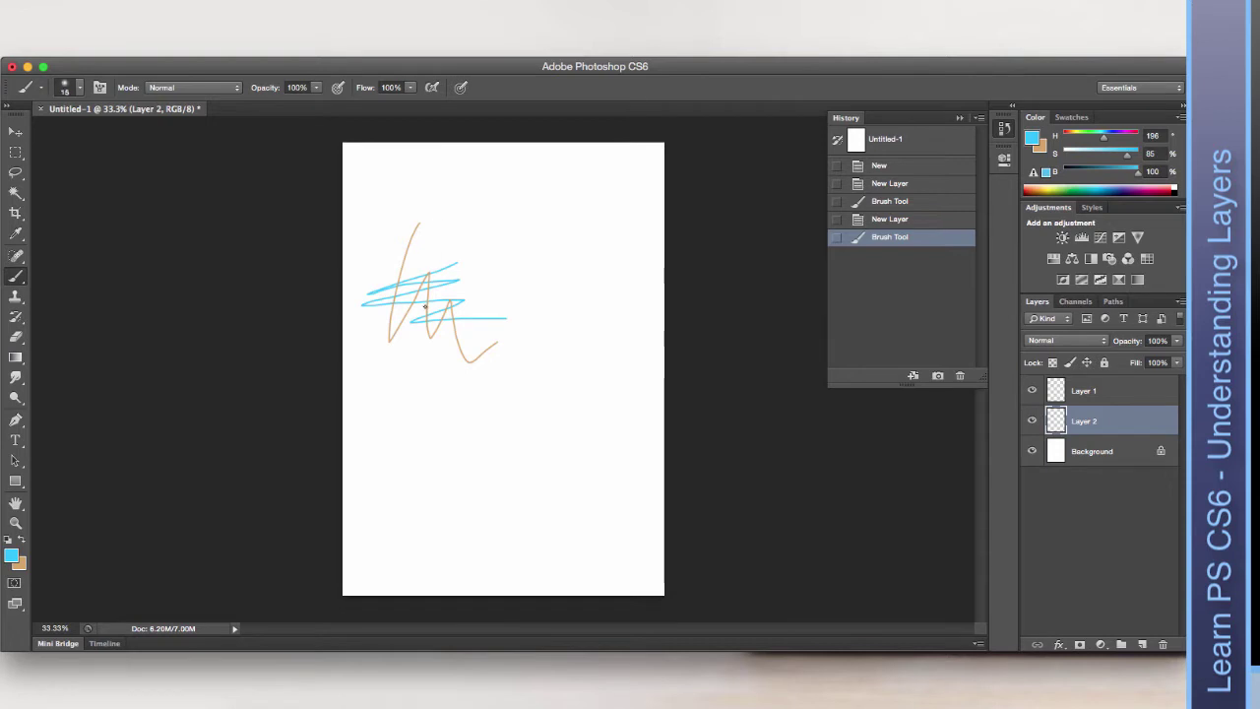
{"action": "key", "text": "bracketright"}
{"action": "key", "text": "bracketright"}
{"action": "key", "text": "bracketright"}
{"action": "key", "text": "bracketright"}
{"action": "key", "text": "bracketright"}
{"action": "key", "text": "bracketright"}
{"action": "key", "text": "bracketright"}
{"action": "key", "text": "bracketright"}
{"action": "key", "text": "bracketright"}
{"action": "key", "text": "bracketright"}
{"action": "key", "text": "bracketright"}
{"action": "key", "text": "bracketright"}
{"action": "key", "text": "bracketright"}
{"action": "key", "text": "bracketright"}
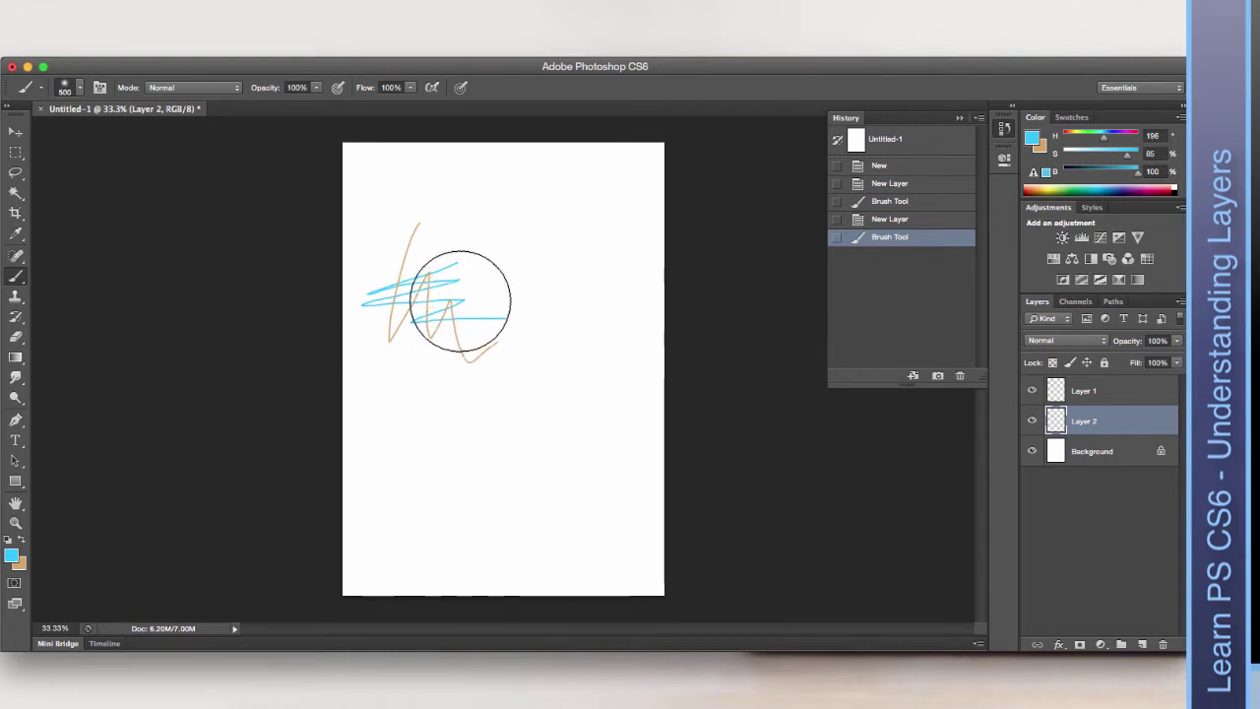
{"action": "key", "text": "bracketleft"}
{"action": "left_click_drag", "start_coordinate": [463, 302], "coordinate": [448, 325]}
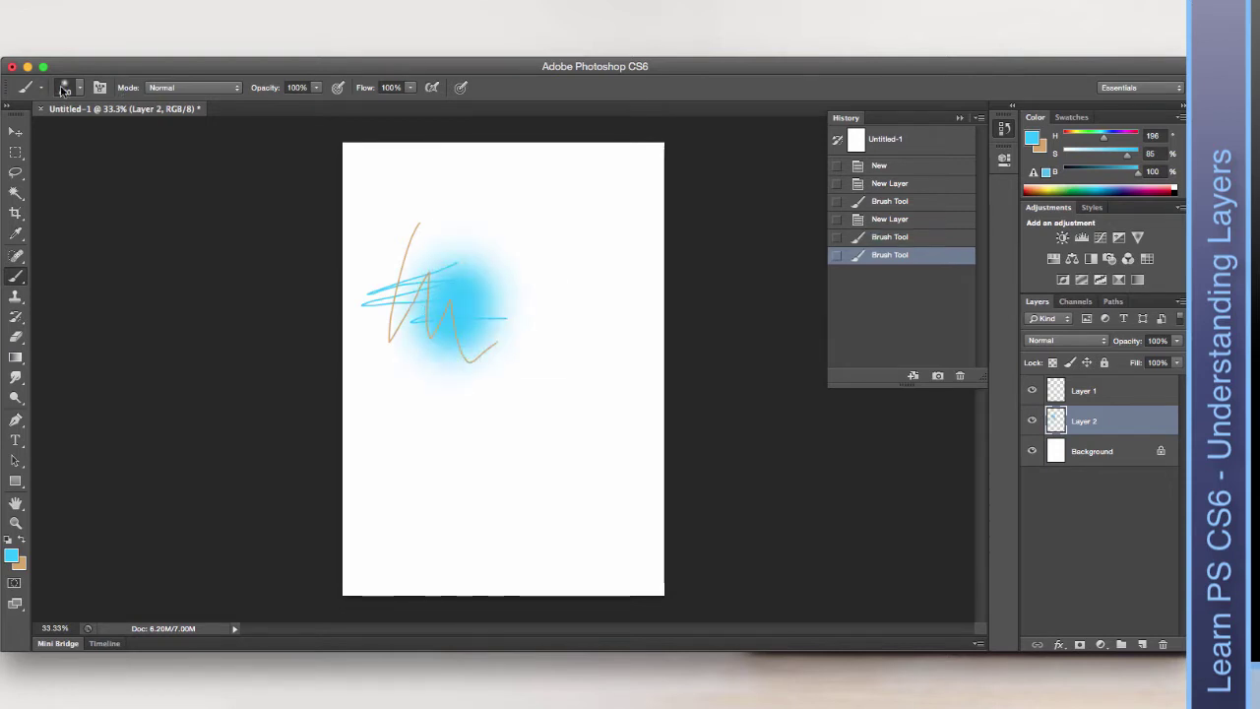
{"action": "key", "text": "ctrl+z"}
- Raise the brush hardness to the maximum and paint a solid blue blob over the scribble on Layer 2
{"action": "left_click", "coordinate": [81, 91]}
{"action": "left_click_drag", "start_coordinate": [79, 171], "coordinate": [221, 175]}
{"action": "left_click", "coordinate": [464, 295]}
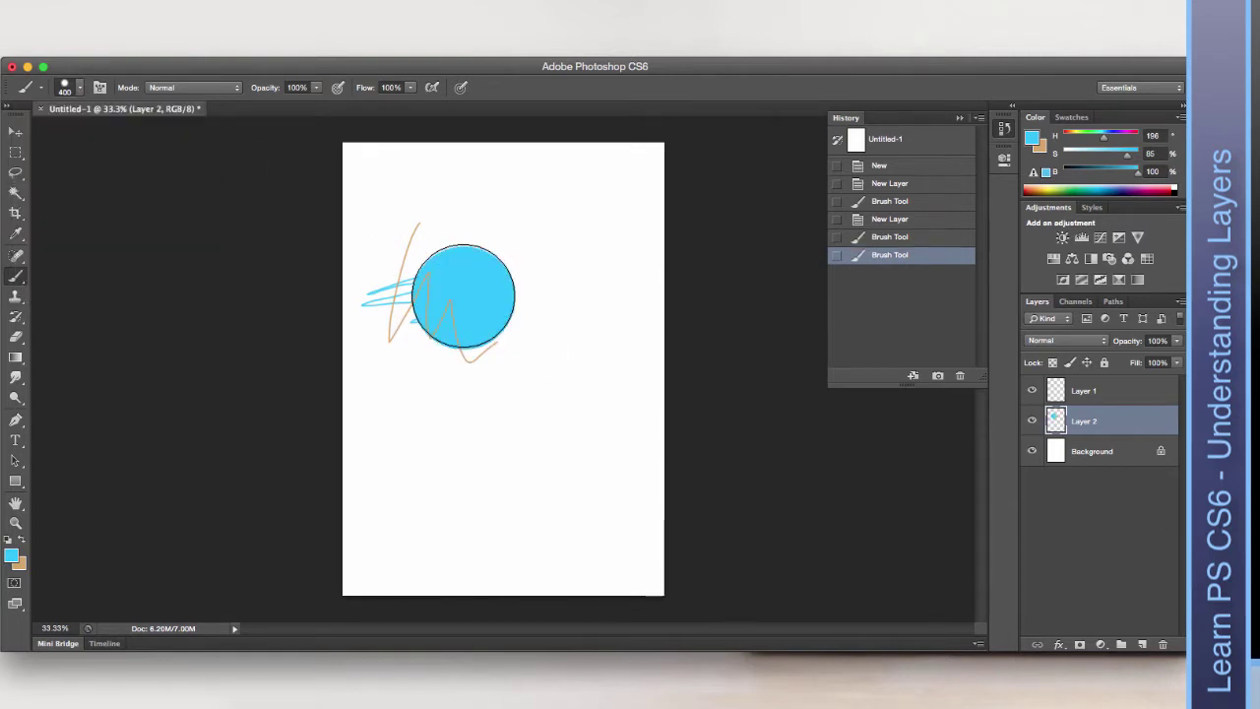
{"action": "mouse_move", "coordinate": [465, 297]}
{"action": "left_mouse_down"}
{"action": "mouse_move", "coordinate": [475, 325]}
{"action": "mouse_move", "coordinate": [464, 291]}
{"action": "mouse_move", "coordinate": [467, 323]}
{"action": "mouse_move", "coordinate": [481, 286]}
{"action": "mouse_move", "coordinate": [459, 330]}
{"action": "mouse_move", "coordinate": [490, 334]}
{"action": "left_mouse_up"}
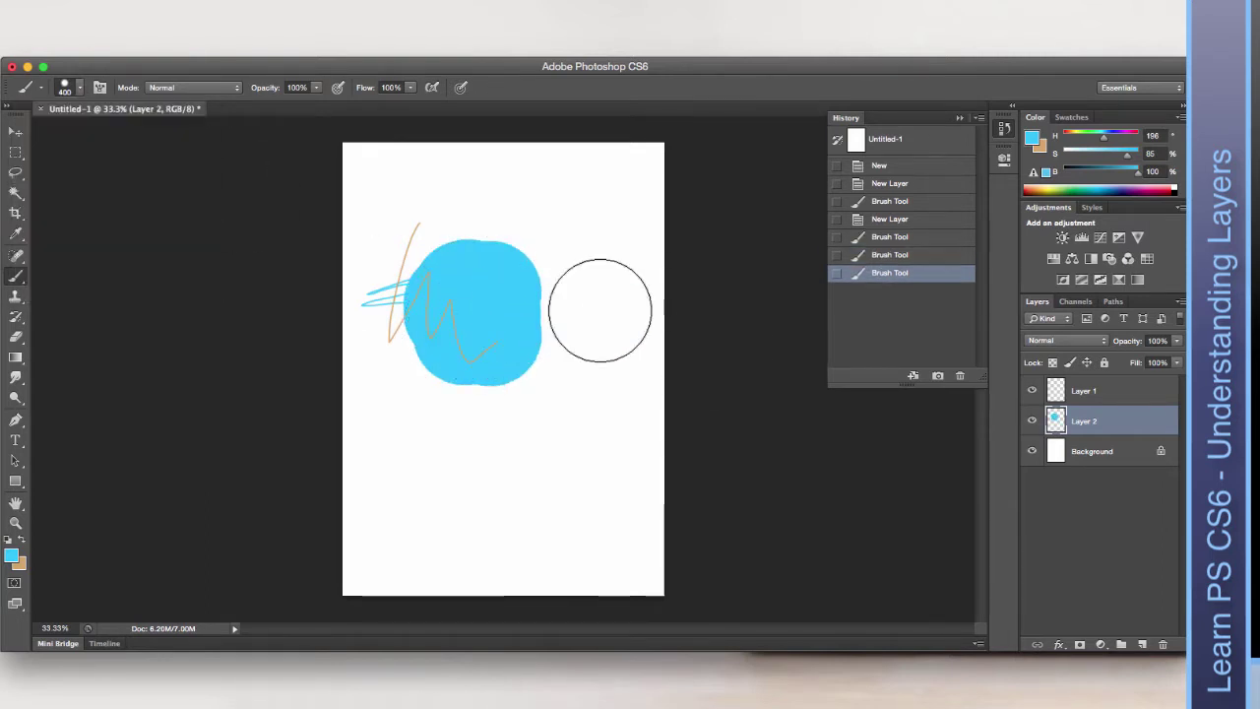
- On Layer 1, swap the colors back to tan and paint a solid blob partly overlapping the blue one
{"action": "left_click", "coordinate": [1138, 391]}
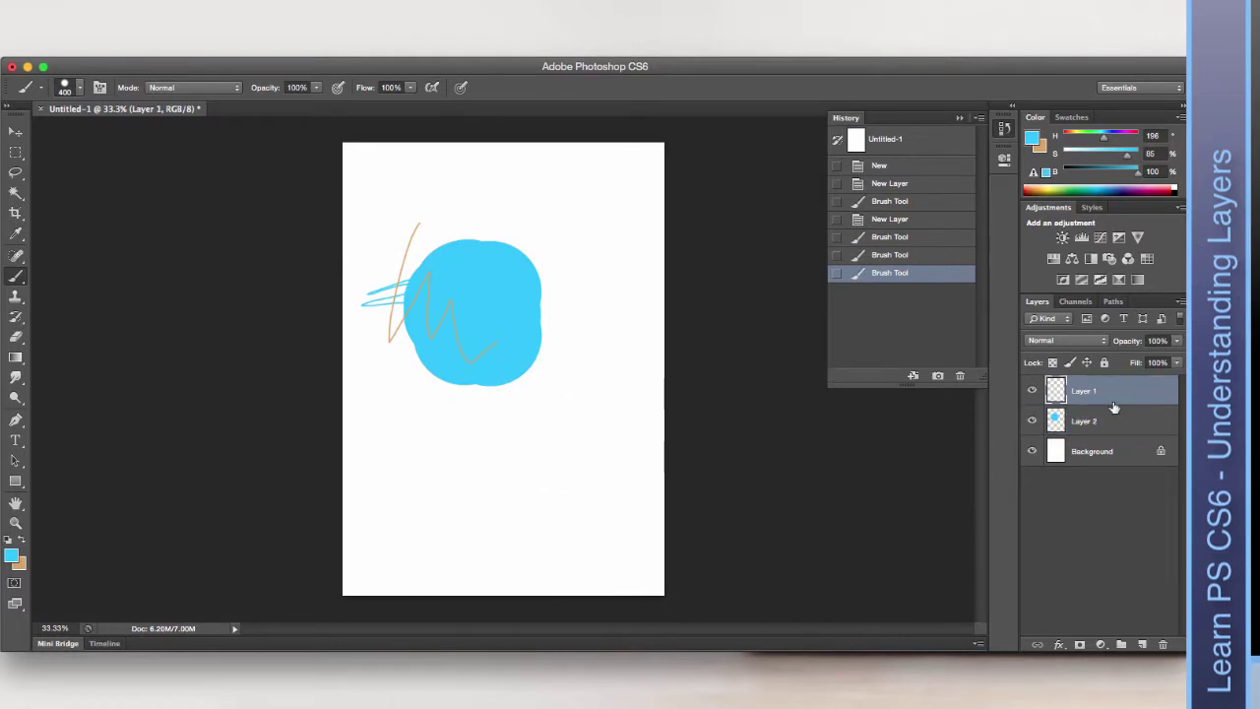
{"action": "left_click", "coordinate": [23, 543]}
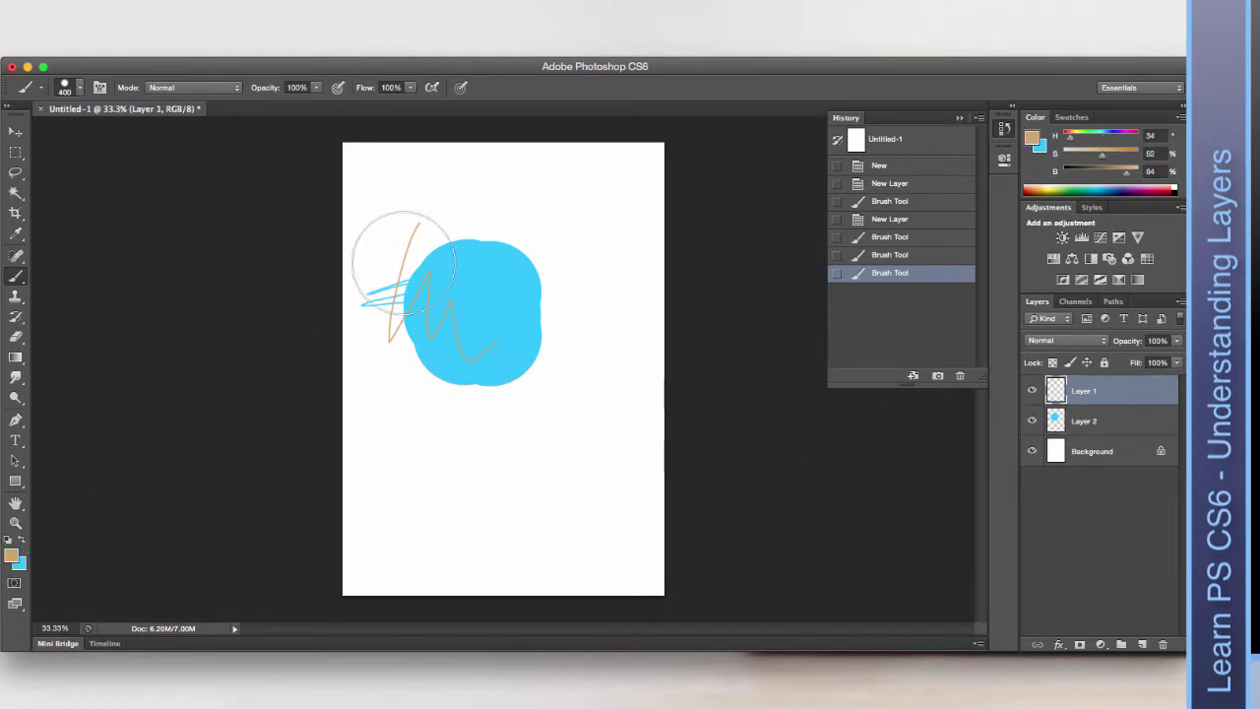
{"action": "mouse_move", "coordinate": [401, 262]}
{"action": "left_mouse_down"}
{"action": "mouse_move", "coordinate": [389, 290]}
{"action": "mouse_move", "coordinate": [415, 280]}
{"action": "mouse_move", "coordinate": [402, 245]}
{"action": "left_mouse_up"}
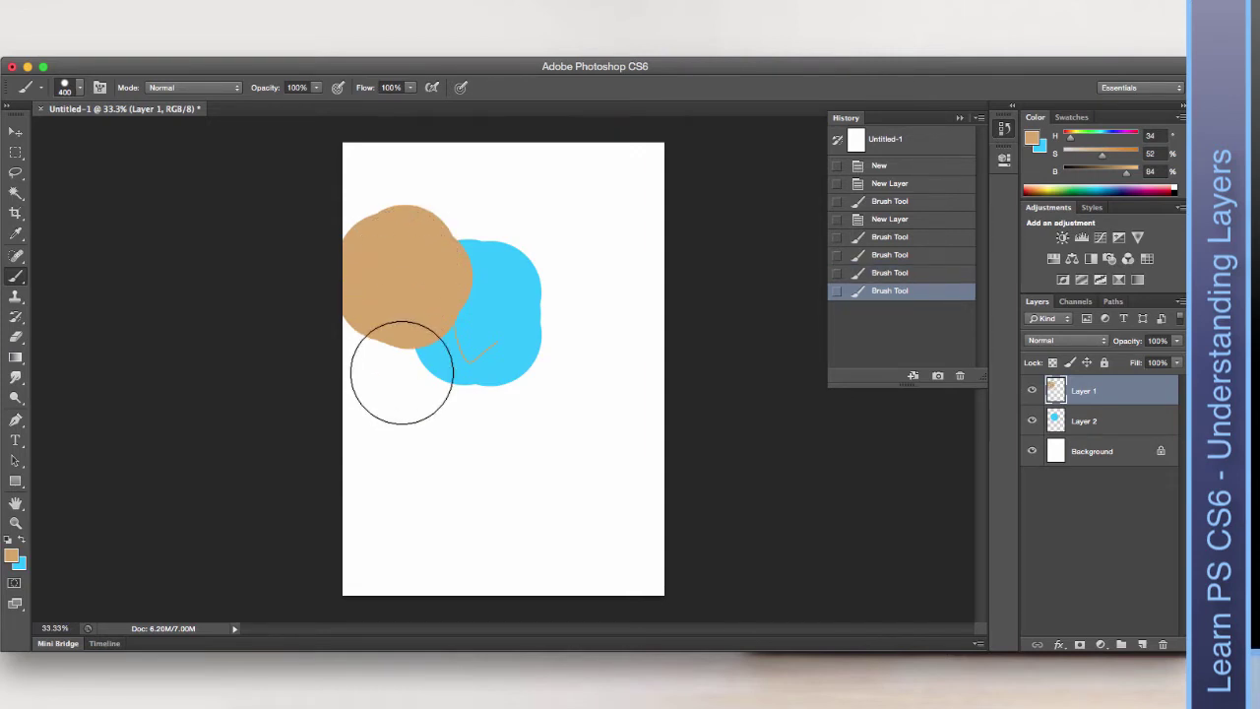
- Move the tan shape on Layer 1 slightly down the page and toggle that layer's visibility off and on
{"action": "left_click", "coordinate": [15, 131]}
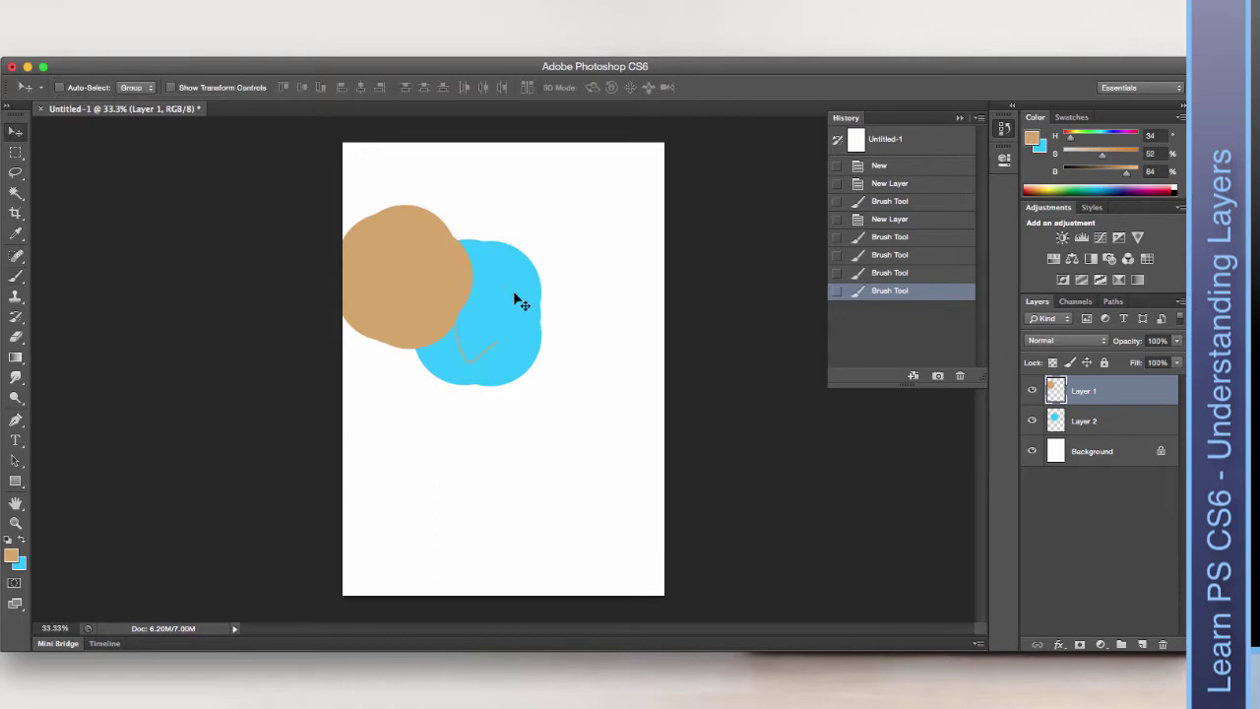
{"action": "mouse_move", "coordinate": [507, 286]}
{"action": "left_mouse_down"}
{"action": "mouse_move", "coordinate": [524, 276]}
{"action": "mouse_move", "coordinate": [485, 286]}
{"action": "left_mouse_up"}
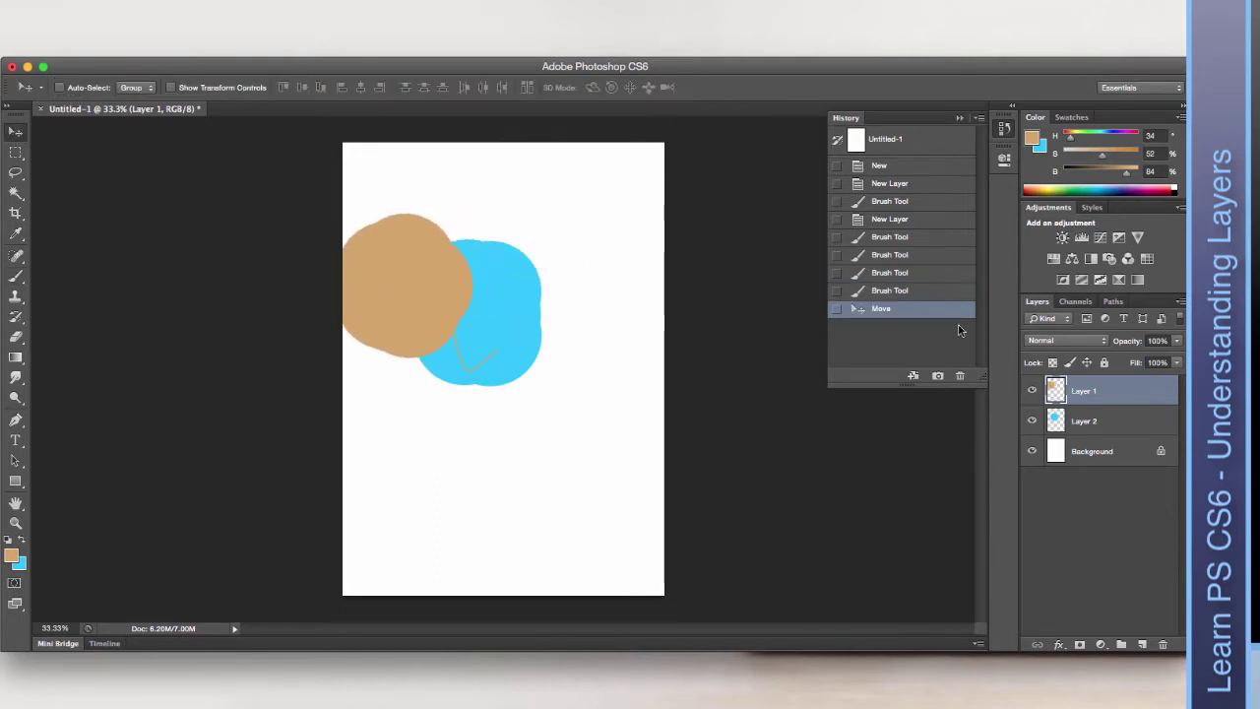
{"action": "left_click", "coordinate": [1032, 391]}
{"action": "left_click", "coordinate": [1032, 391]}
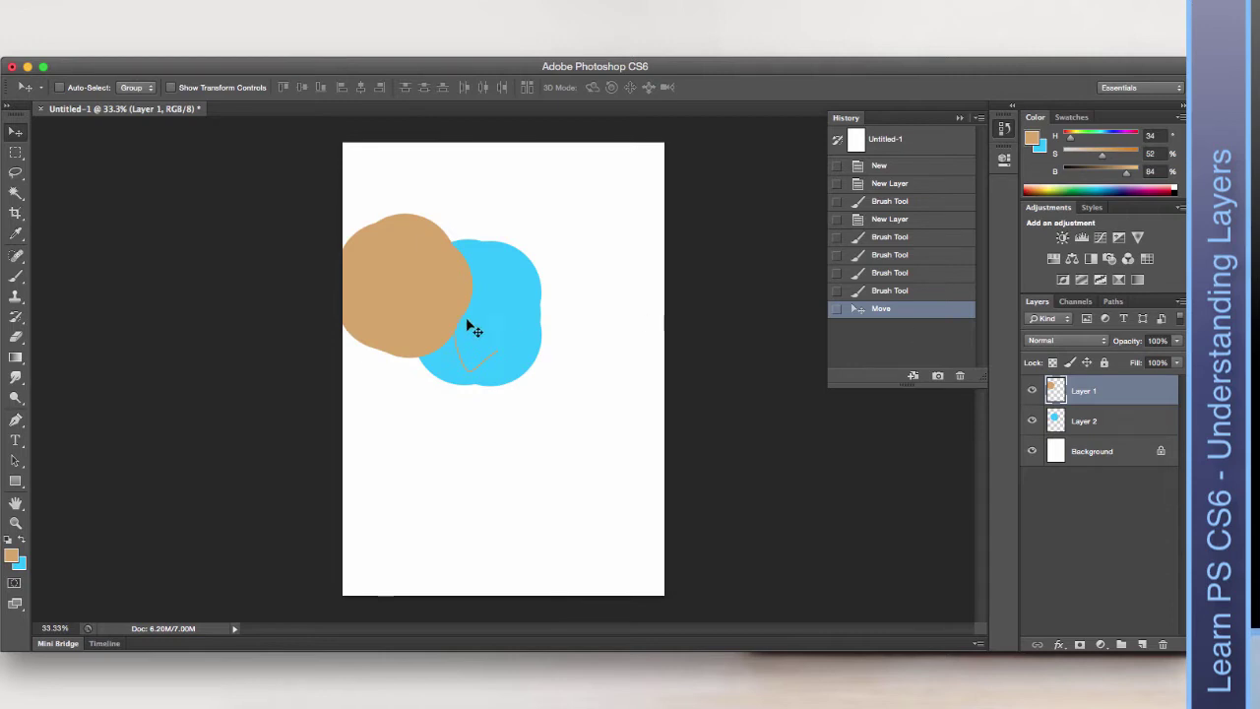
{"action": "mouse_move", "coordinate": [470, 329]}
{"action": "left_mouse_down"}
{"action": "mouse_move", "coordinate": [482, 247]}
{"action": "mouse_move", "coordinate": [476, 343]}
{"action": "left_mouse_up"}
{"action": "left_click_drag", "start_coordinate": [628, 239], "coordinate": [606, 221]}
{"action": "left_click_drag", "start_coordinate": [610, 281], "coordinate": [603, 303]}
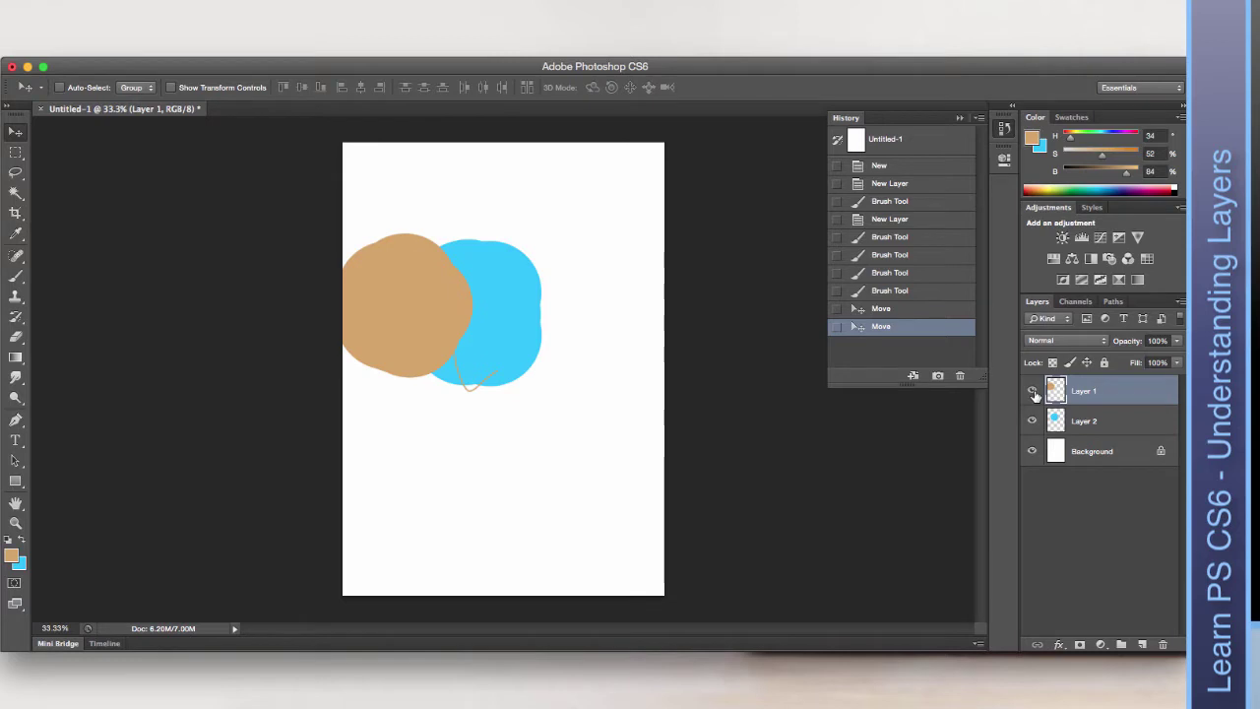
- Change the foreground color to a light green with a hue of 136°
{"action": "left_click", "coordinate": [14, 557]}
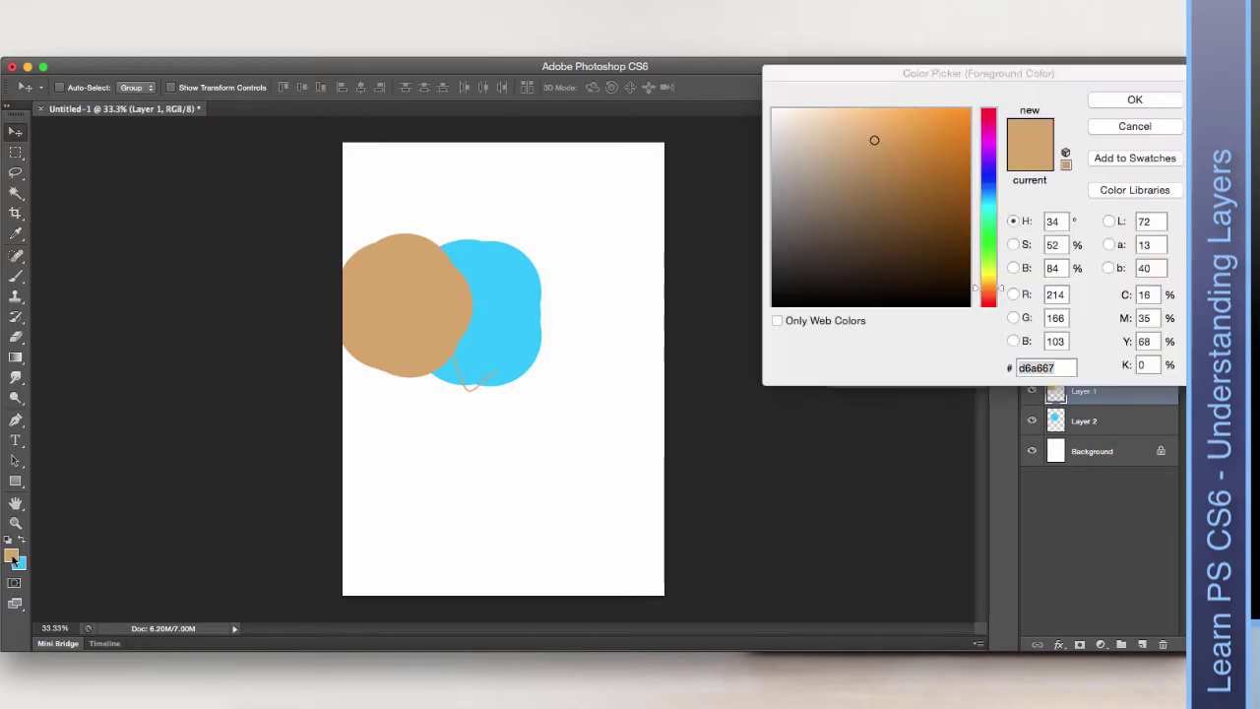
{"action": "left_click", "coordinate": [993, 232]}
{"action": "left_click", "coordinate": [1135, 100]}
- Paint a solid green blob over the blue shape on Layer 1 and move that layer's contents down the page
{"action": "key", "text": "b"}
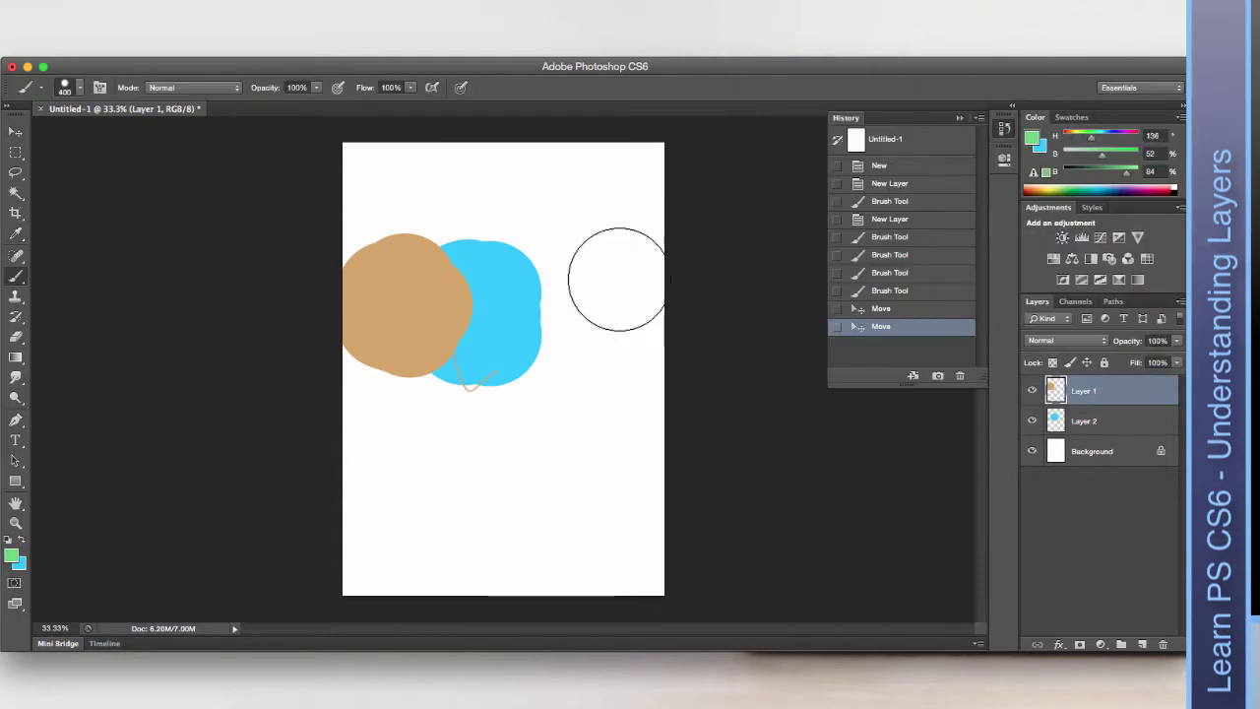
{"action": "mouse_move", "coordinate": [502, 281]}
{"action": "left_mouse_down"}
{"action": "mouse_move", "coordinate": [473, 321]}
{"action": "mouse_move", "coordinate": [491, 321]}
{"action": "left_mouse_up"}
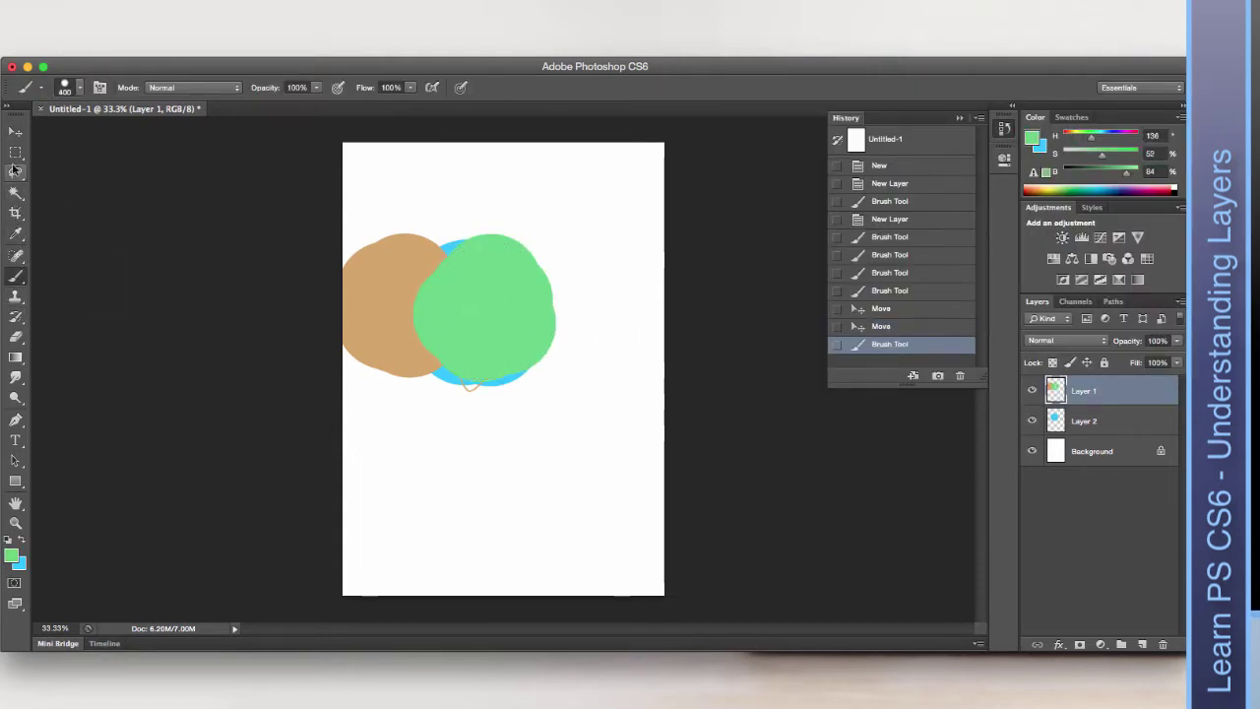
{"action": "left_click", "coordinate": [16, 131]}
{"action": "left_click_drag", "start_coordinate": [481, 326], "coordinate": [520, 487]}
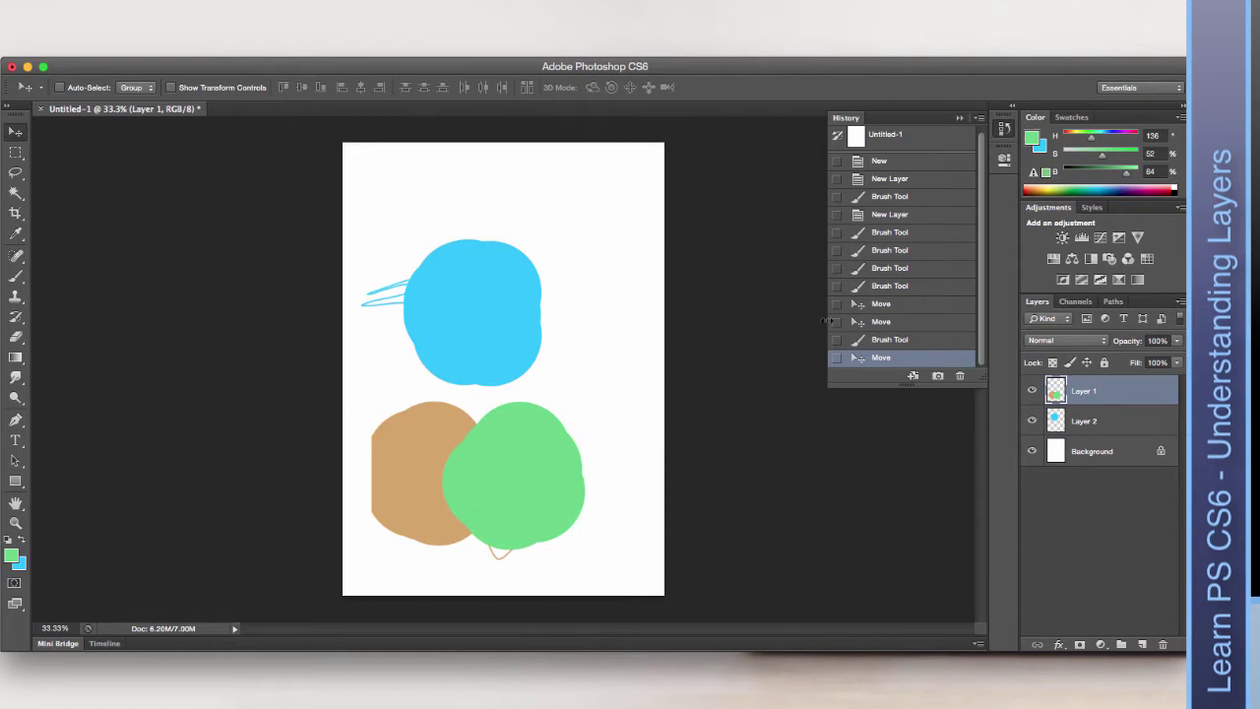
- Step back and forth through the history states, ending at the Move state before the green brush stroke
{"action": "left_click", "coordinate": [903, 323]}
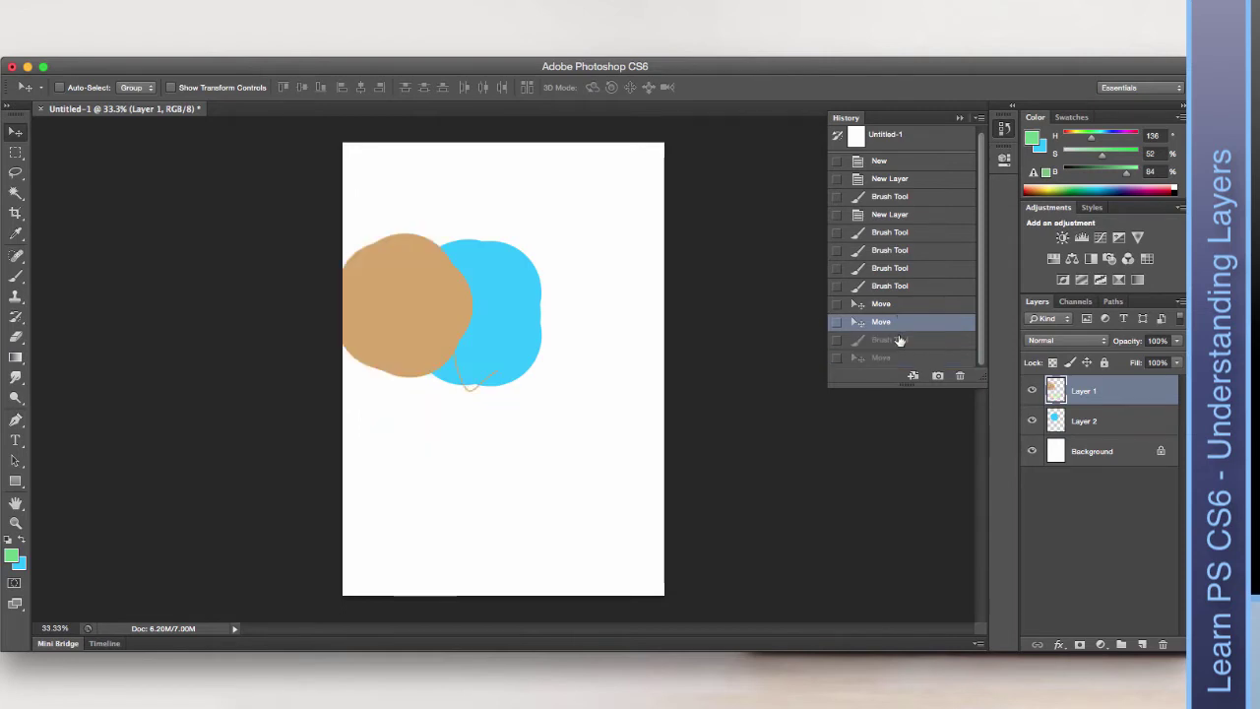
{"action": "left_click", "coordinate": [900, 341]}
{"action": "left_click", "coordinate": [897, 358]}
{"action": "left_click", "coordinate": [894, 341]}
{"action": "left_click", "coordinate": [896, 322]}
- Toggle the visibility of Layer 1 and Layer 2 off and on to compare their contents, leaving both layers shown
{"action": "left_click", "coordinate": [1032, 392]}
{"action": "left_click", "coordinate": [1032, 392]}
{"action": "left_click", "coordinate": [1032, 392]}
{"action": "left_click", "coordinate": [1032, 422]}
{"action": "left_click", "coordinate": [1032, 421]}
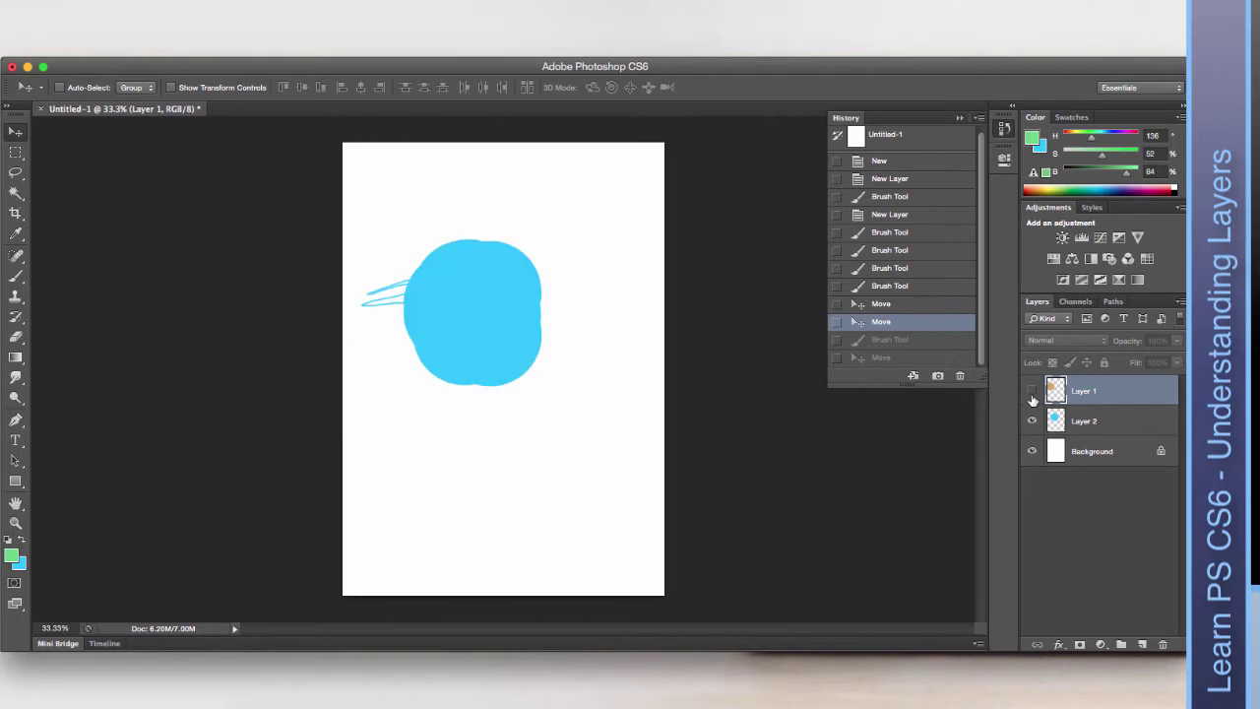
{"action": "left_click", "coordinate": [1032, 392]}
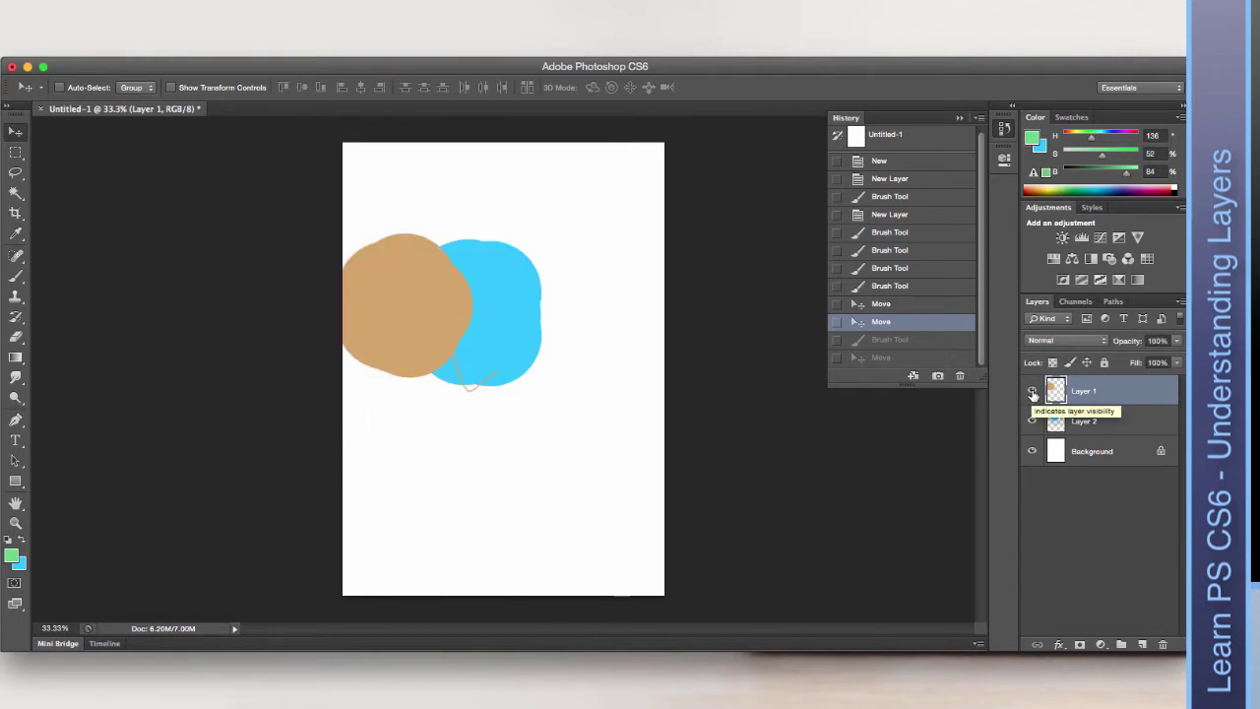
{"action": "left_click", "coordinate": [1033, 392]}
{"action": "left_click", "coordinate": [1032, 422]}
{"action": "left_click", "coordinate": [1032, 422]}
{"action": "left_click", "coordinate": [1033, 392]}
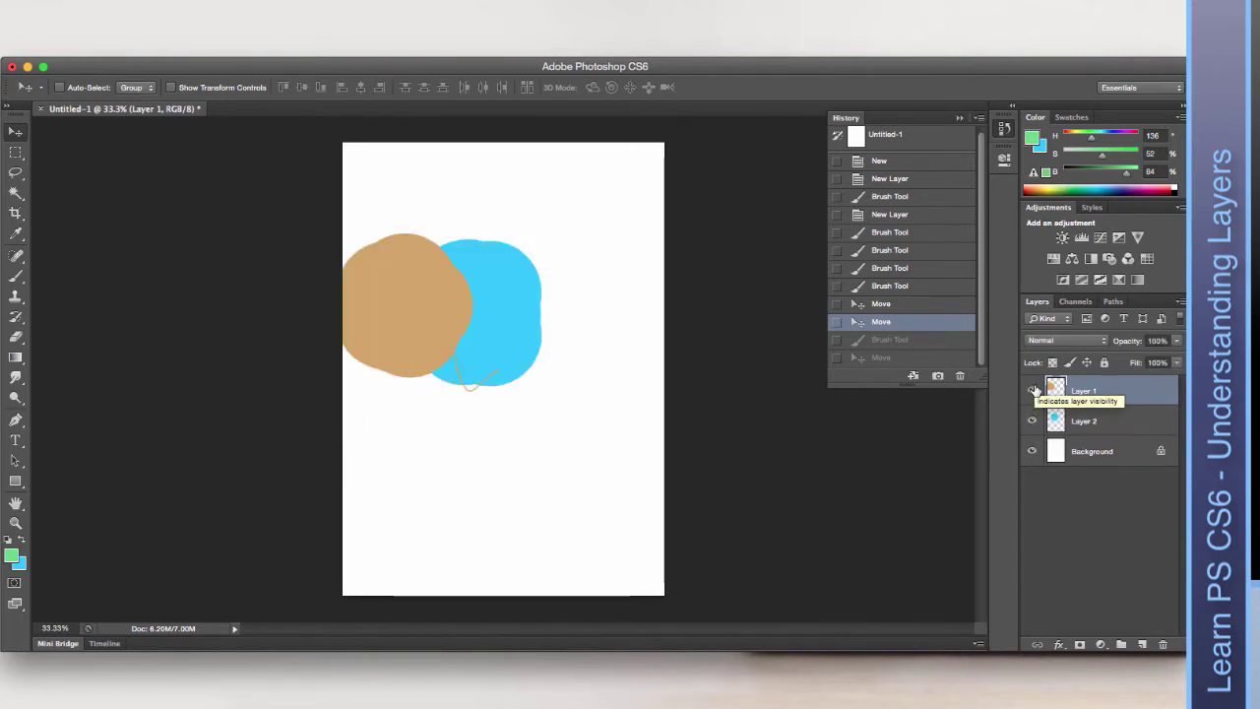